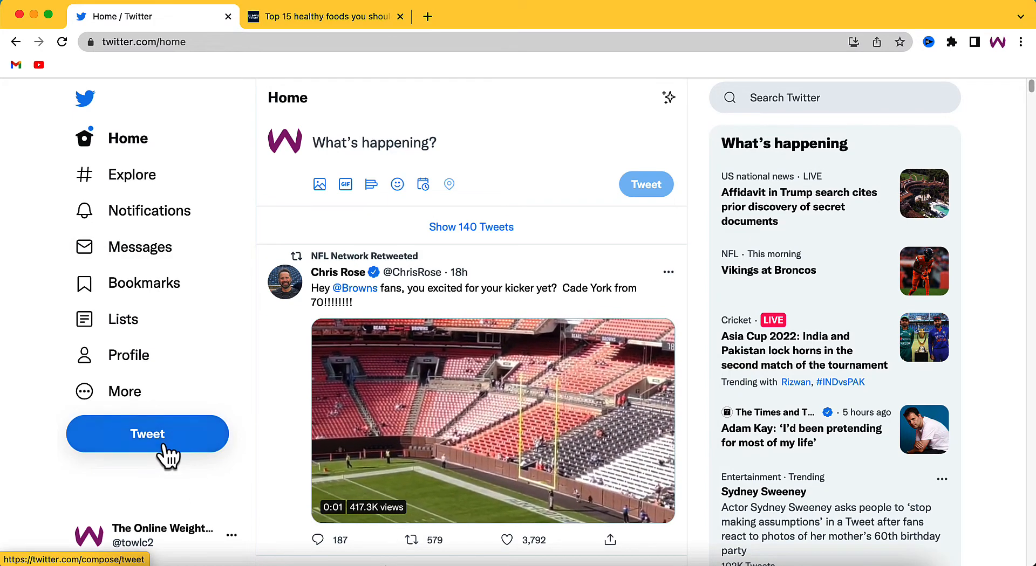
# Step: Start a new tweet, copy the URL of the UC Davis "Top 15 healthy foods you should be eating" article, and return to the tweet
pyautogui.click(164, 447)
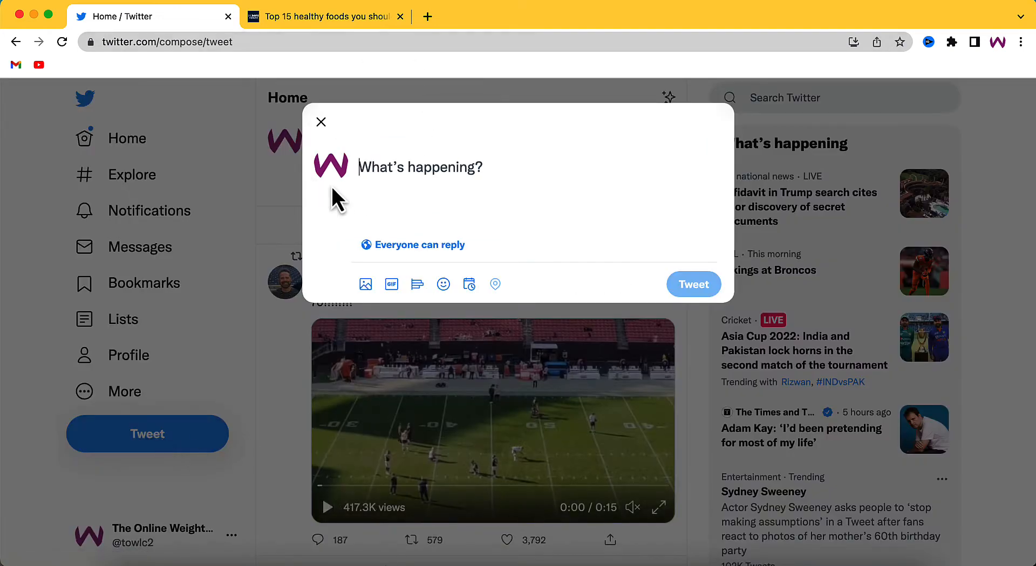
pyautogui.click(296, 18)
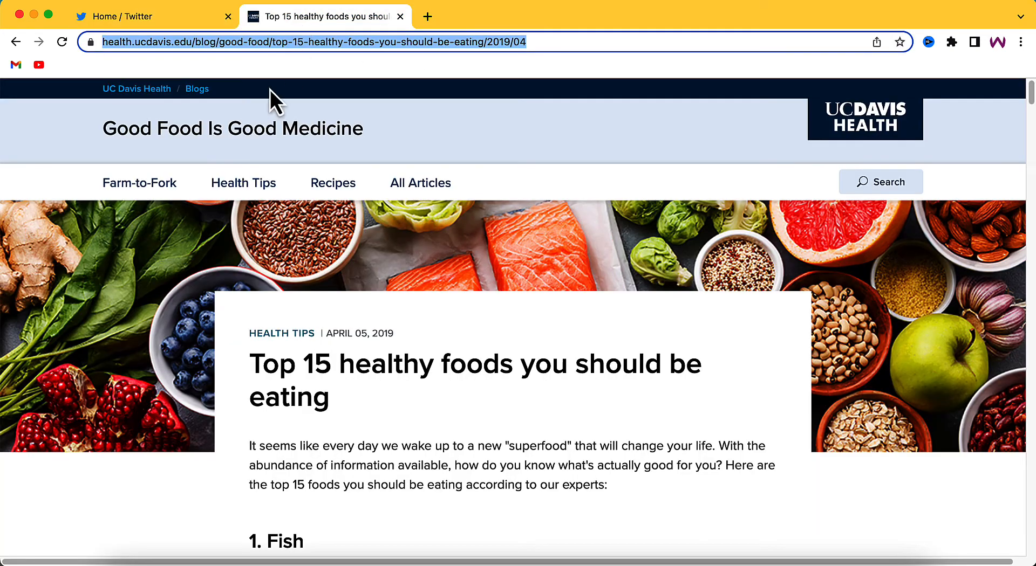
pyautogui.rightClick(408, 47)
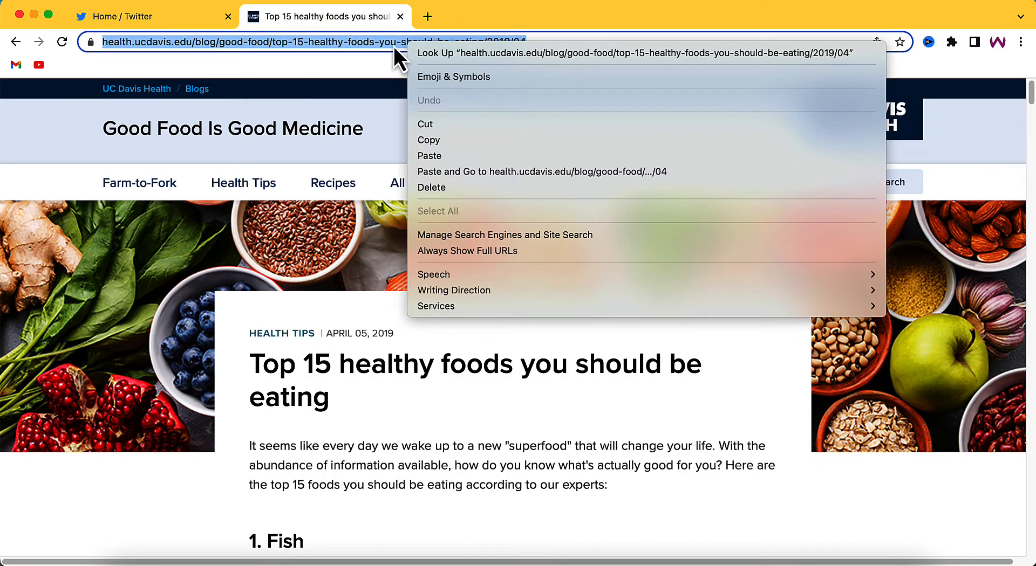
pyautogui.click(448, 144)
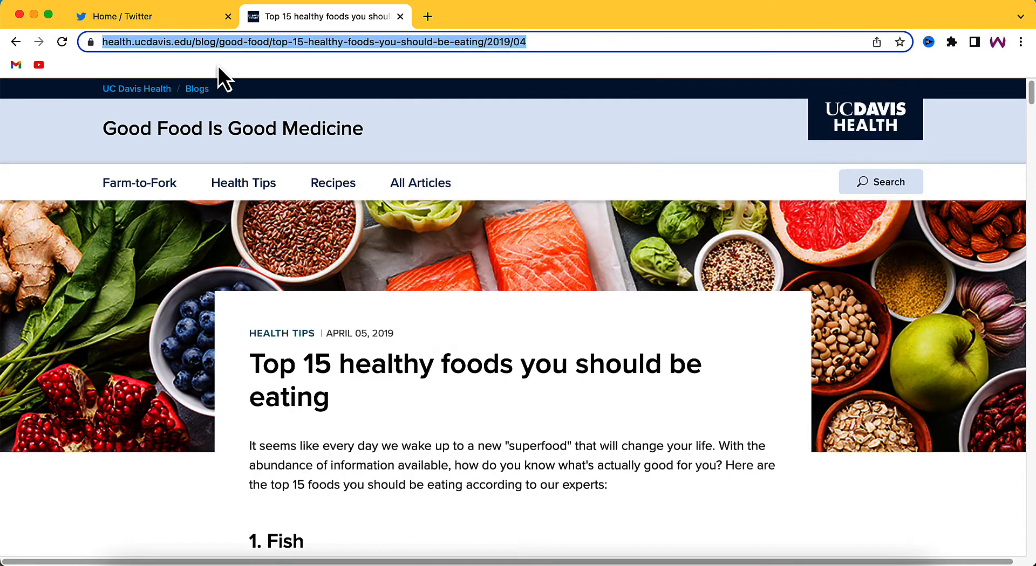
pyautogui.click(166, 19)
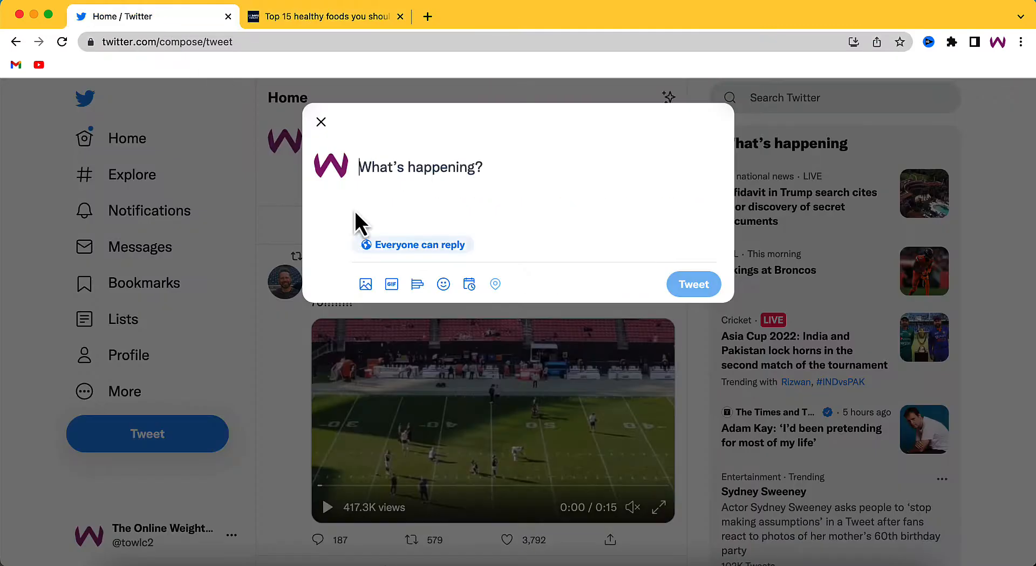
# Step: Write the tweet text "Here are 15 foods that you should be eating to stay healthy."
pyautogui.click(365, 162)
pyautogui.write('Here are')
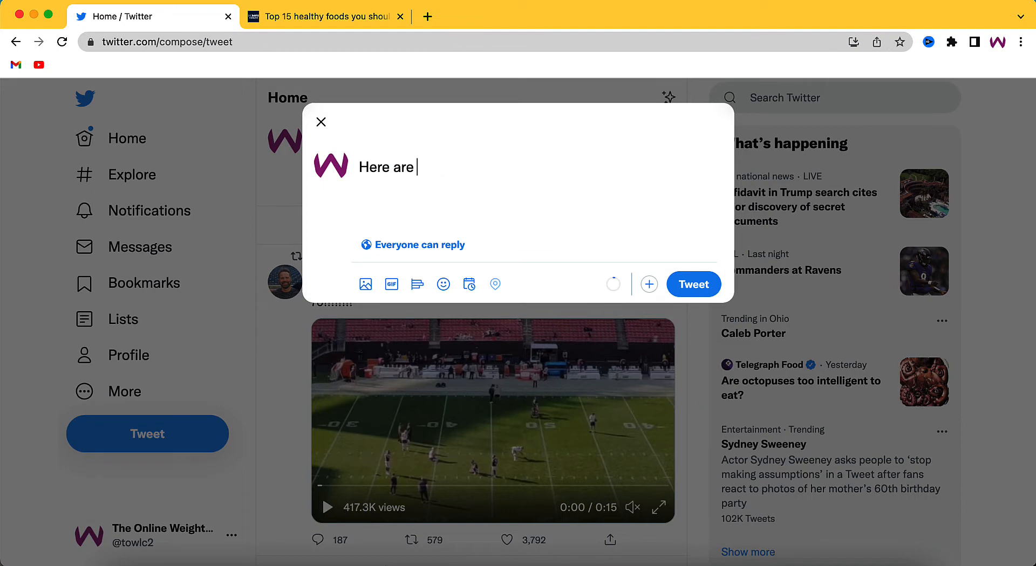
pyautogui.write(' 15 ')
pyautogui.write('food rth')
pyautogui.press('BackSpace')
pyautogui.press('BackSpace')
pyautogui.press('BackSpace')
pyautogui.press('BackSpace')
pyautogui.write('s rgar')
pyautogui.press('BackSpace')
pyautogui.press('BackSpace')
pyautogui.press('BackSpace')
pyautogui.press('BackSpace')
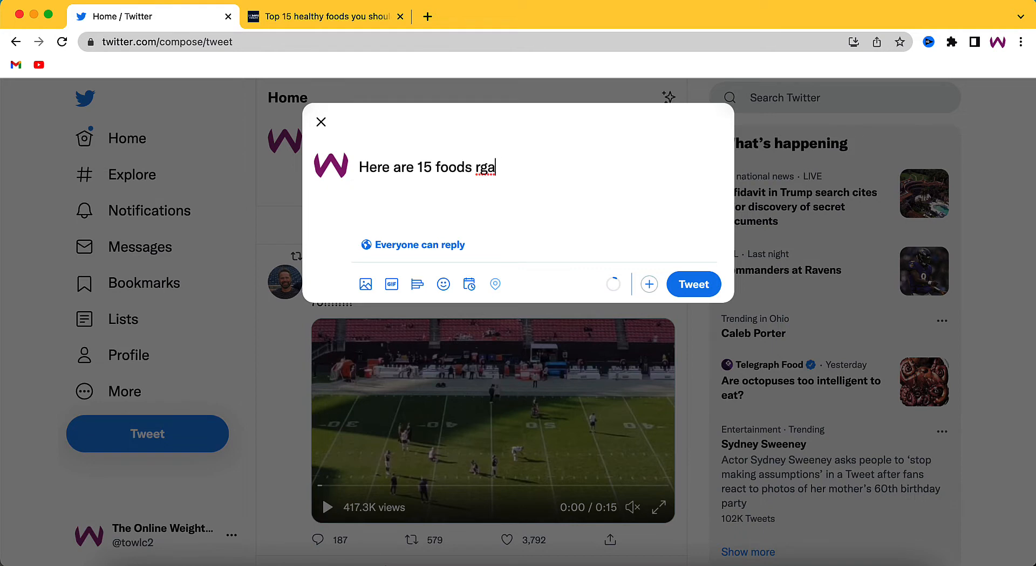
pyautogui.write('that you should be')
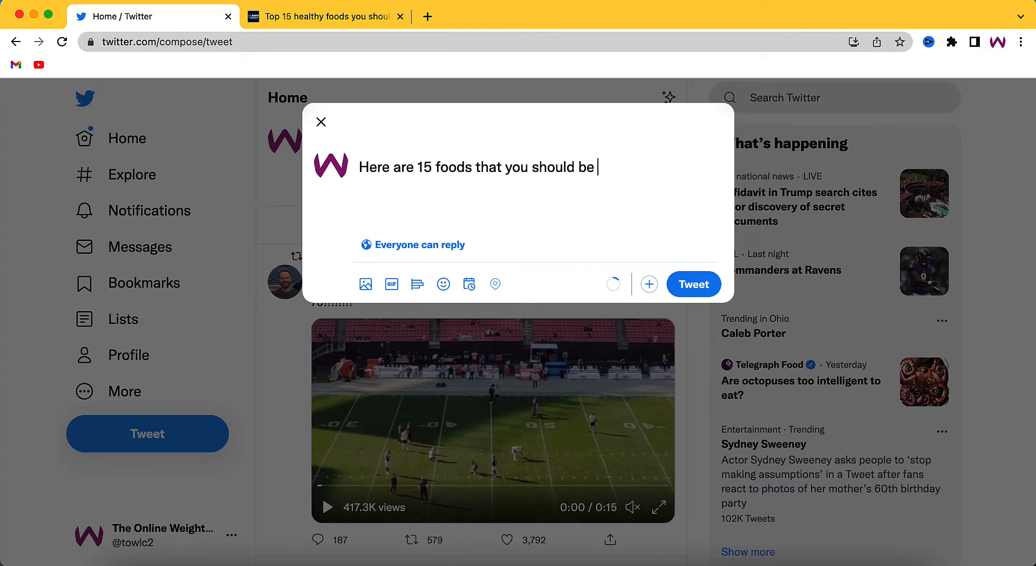
pyautogui.write(' eating to sta')
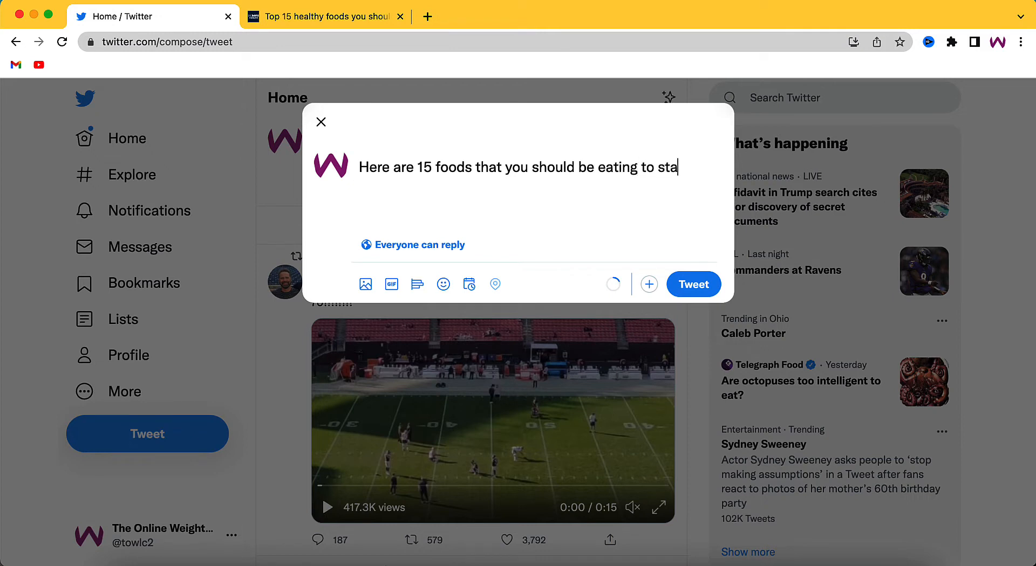
pyautogui.write('y healthy.')
# Step: Add a separate line reading "CLICK HERE:" followed by the copied article link
pyautogui.press('Return')
pyautogui.write('CLIC')
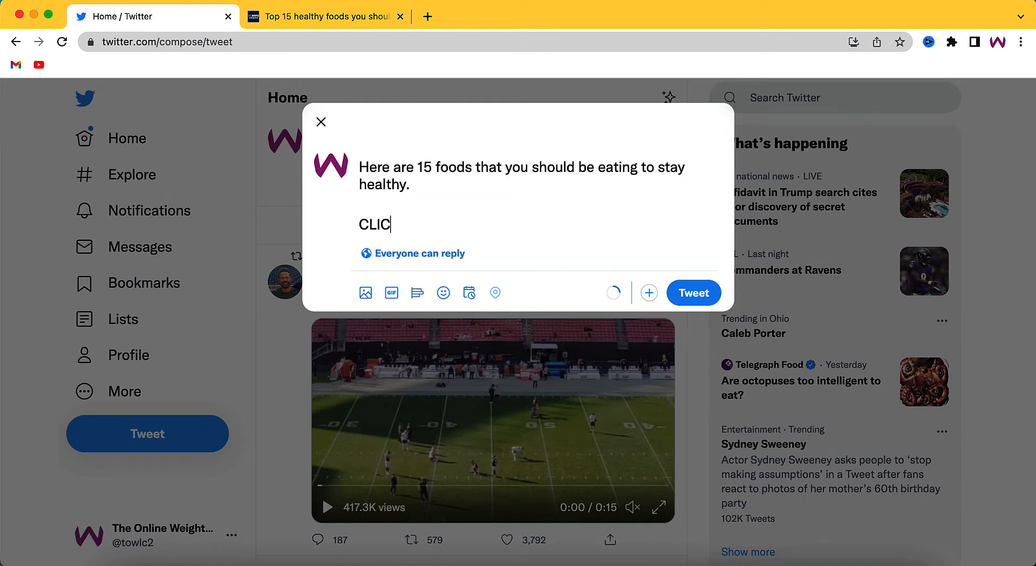
pyautogui.write('K HERE:')
pyautogui.press('super+v')
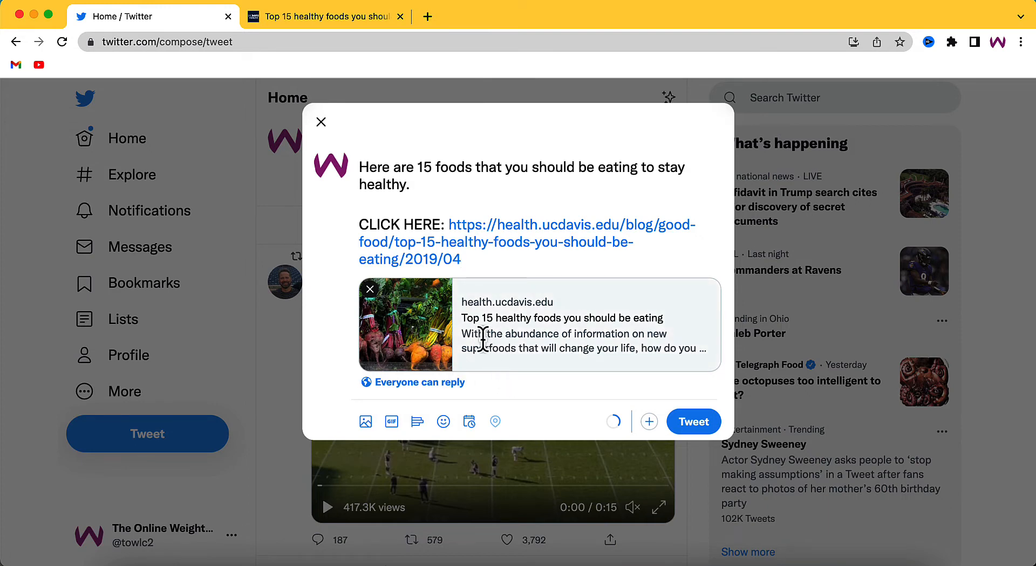
# Step: Attach the broccoli JPEG whose name starts with 04-05-15-foods from the Downloads folder and publish the tweet
pyautogui.click(367, 425)
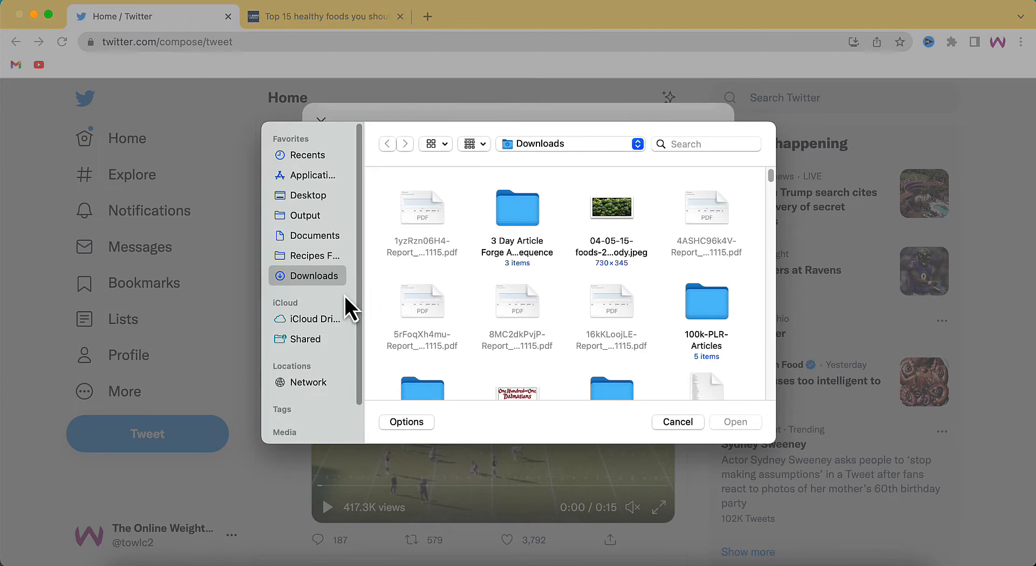
pyautogui.doubleClick(613, 207)
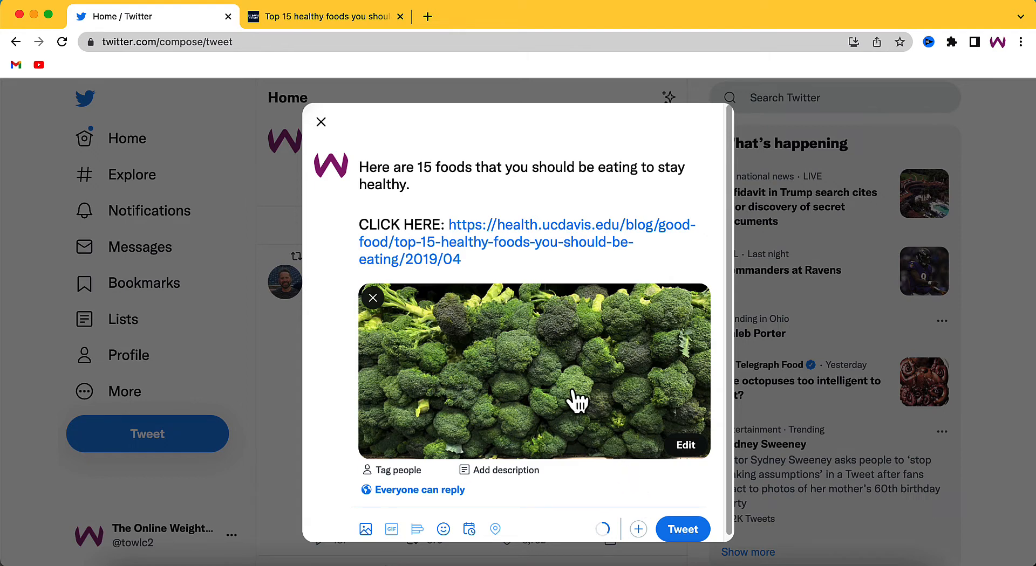
pyautogui.scroll(-1, 481, 382)
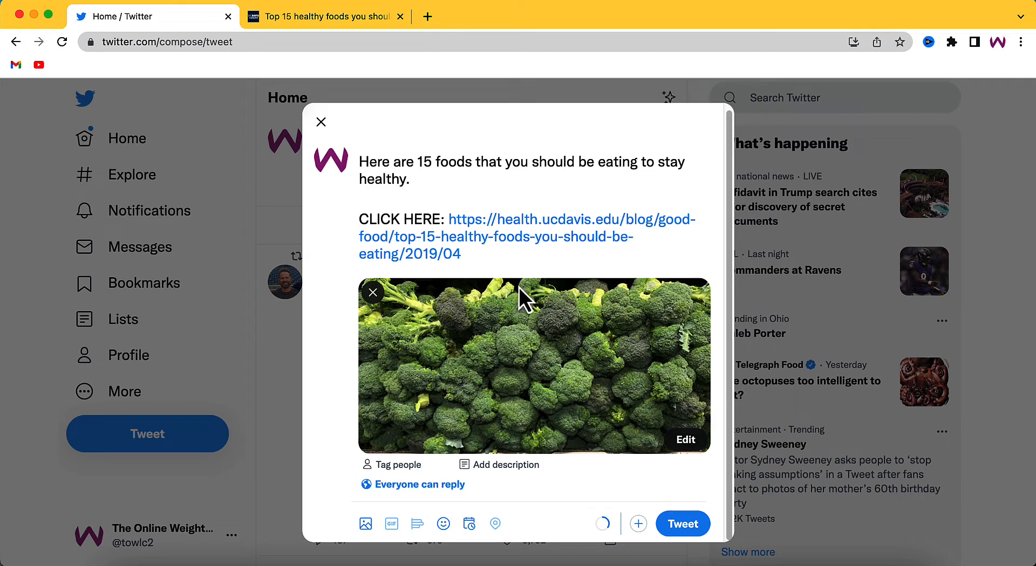
pyautogui.click(683, 523)
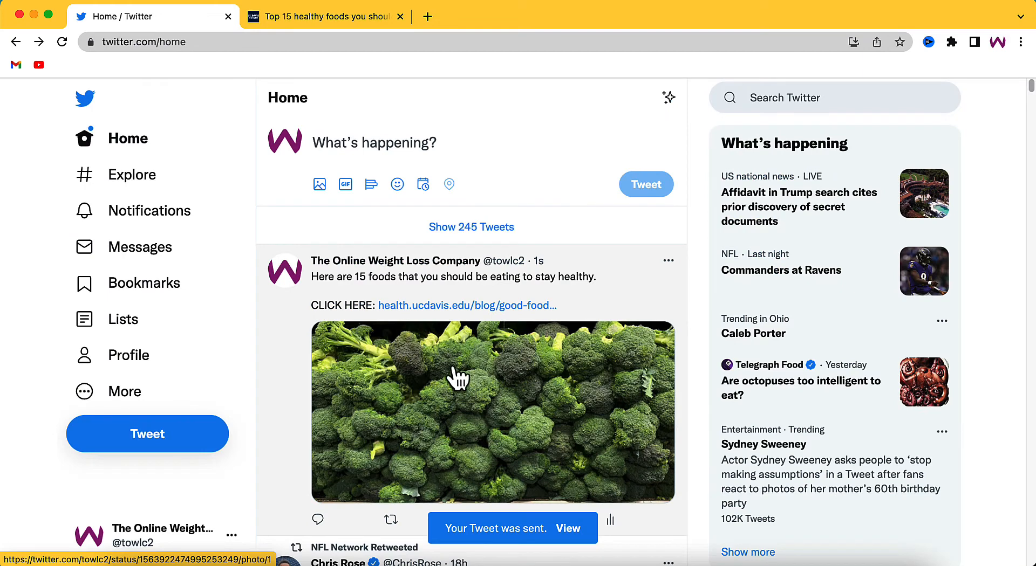
# Step: View the published tweet's broccoli photo at full size and return to the home timeline
pyautogui.click(453, 371)
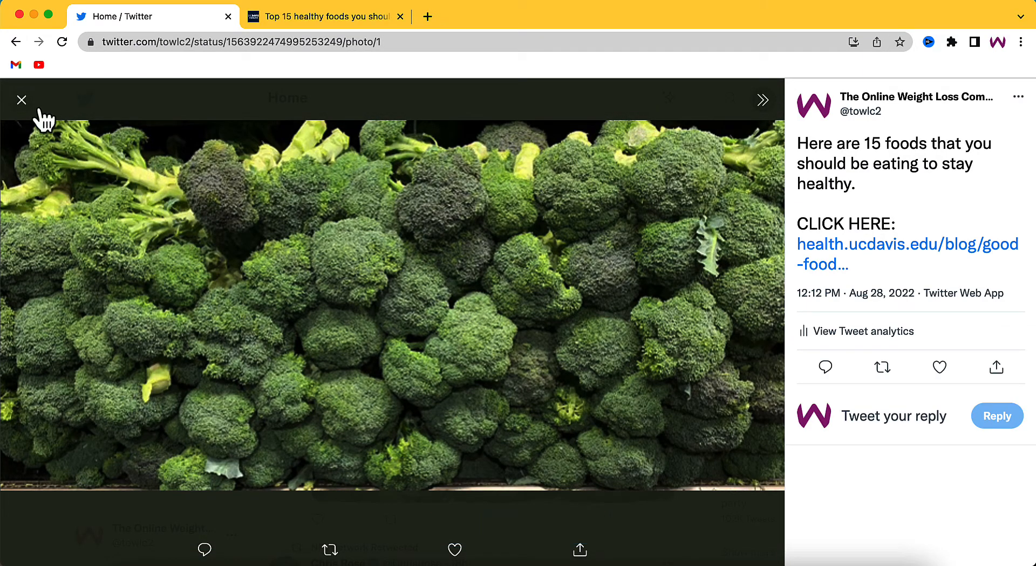
pyautogui.click(21, 100)
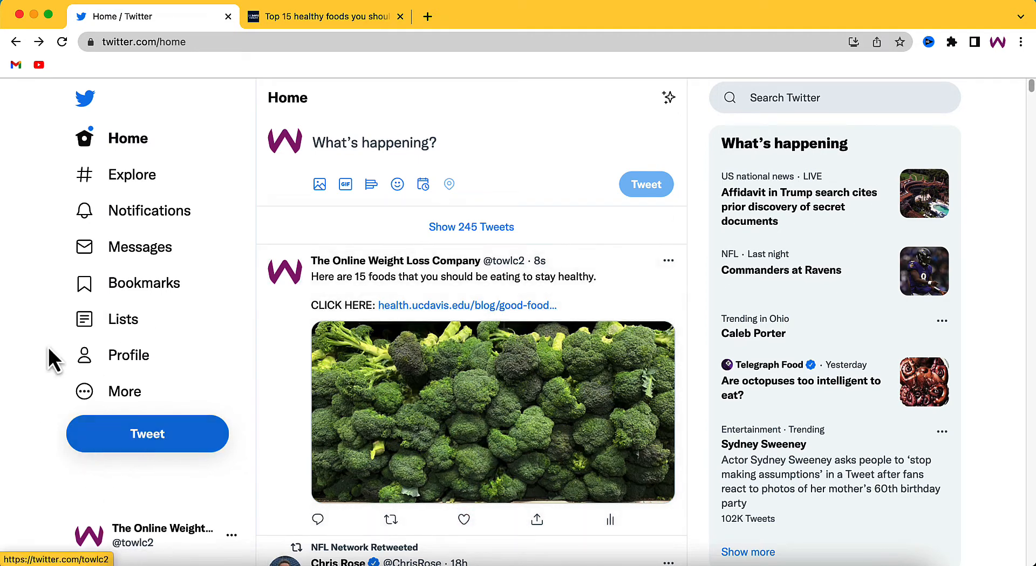
# Step: Go to Moments and delete the existing untitled private Moment
pyautogui.click(115, 408)
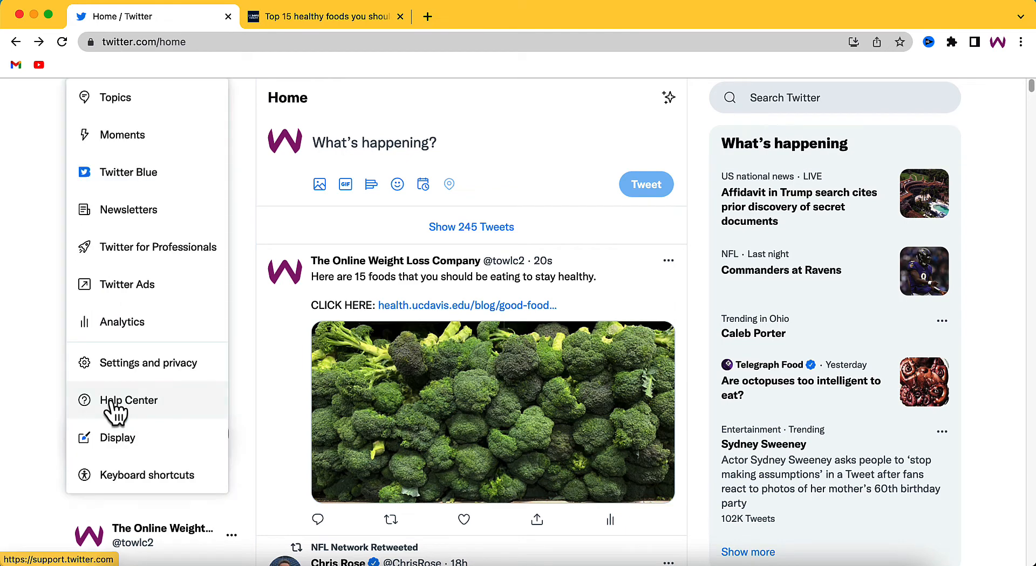
pyautogui.click(126, 149)
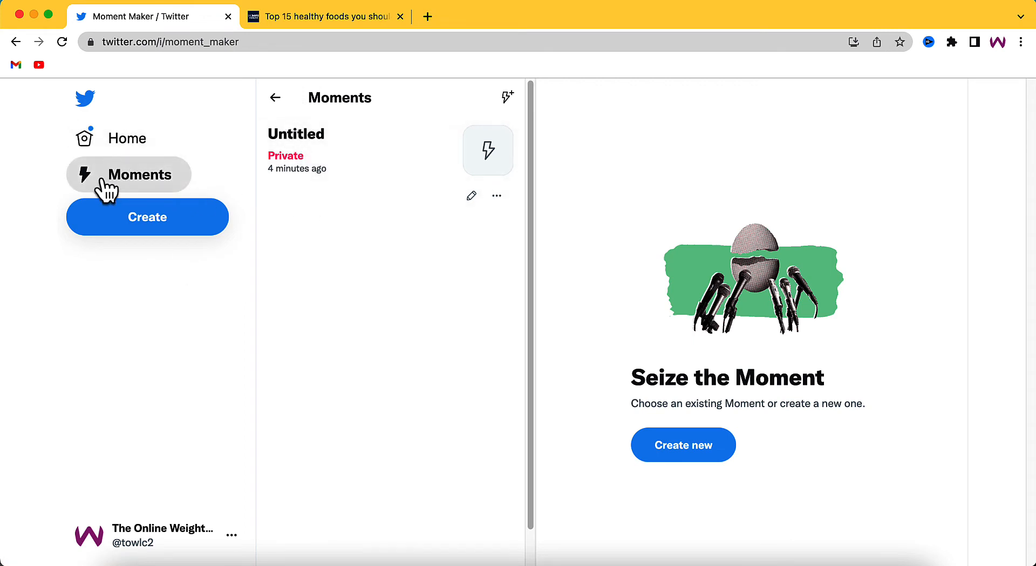
pyautogui.click(496, 196)
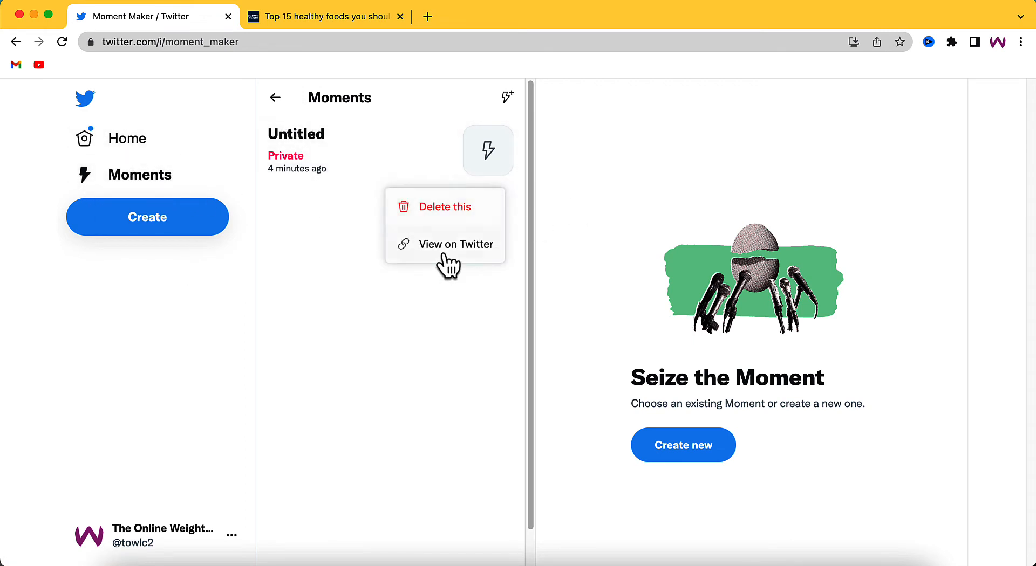
pyautogui.click(450, 210)
pyautogui.click(545, 346)
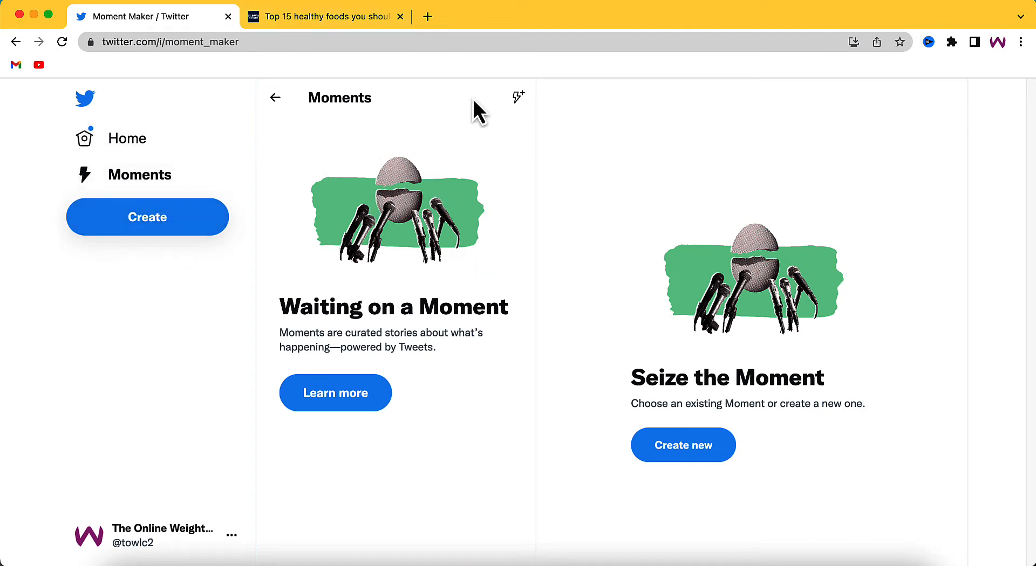
# Step: Create a new Moment and list the tweets by The Online Weight Loss Company account
pyautogui.click(144, 229)
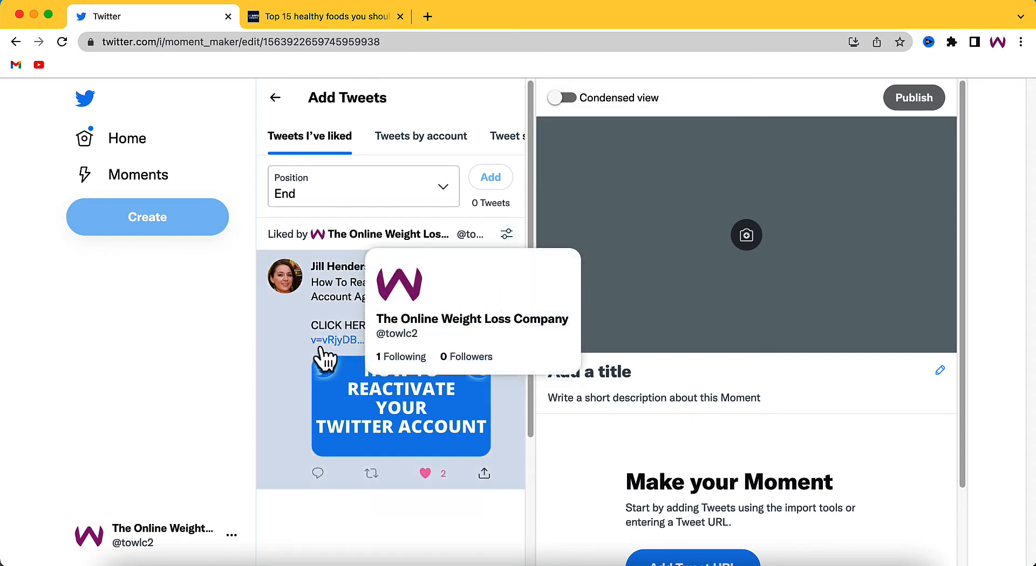
pyautogui.click(421, 141)
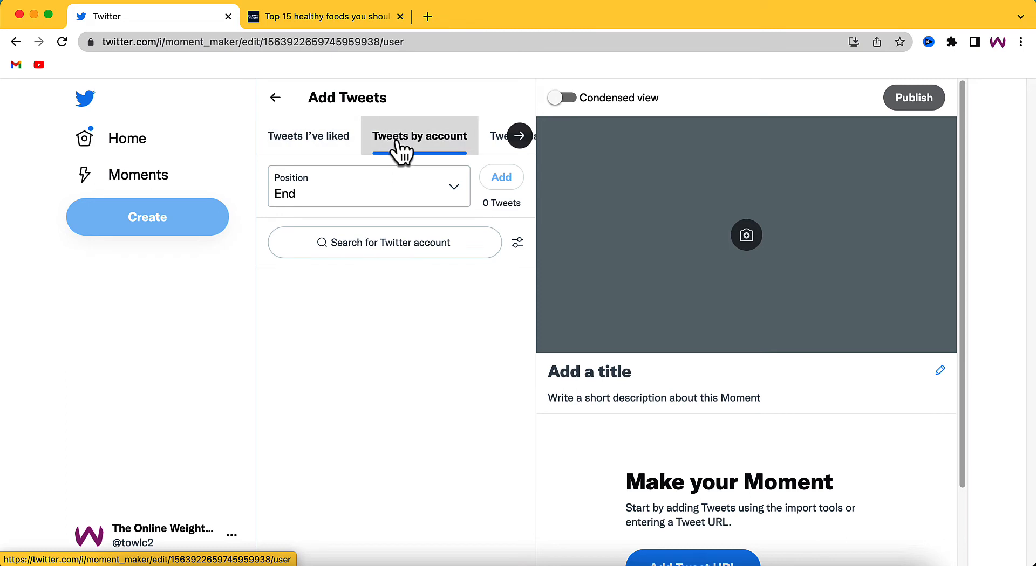
pyautogui.click(369, 242)
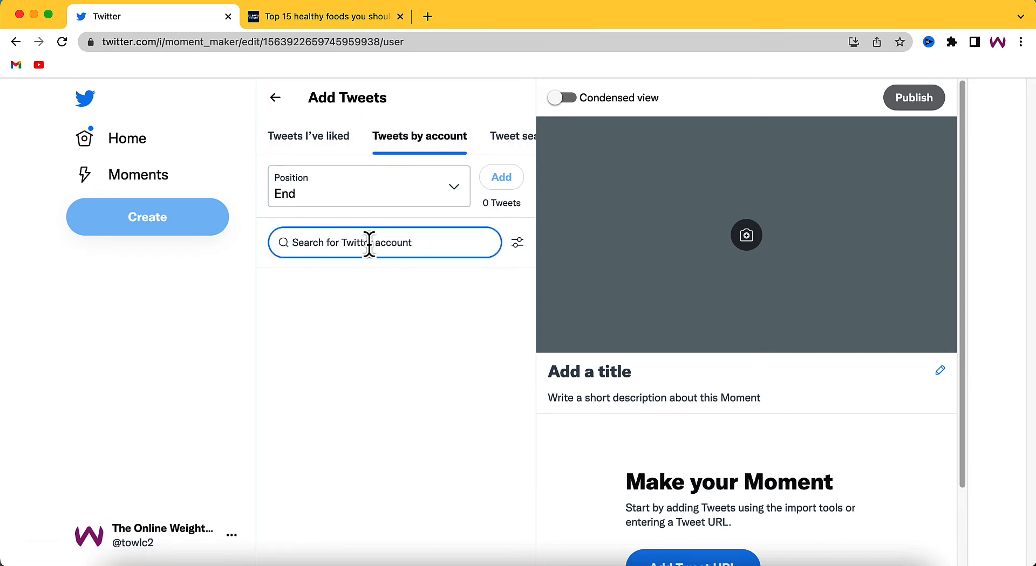
pyautogui.write('t')
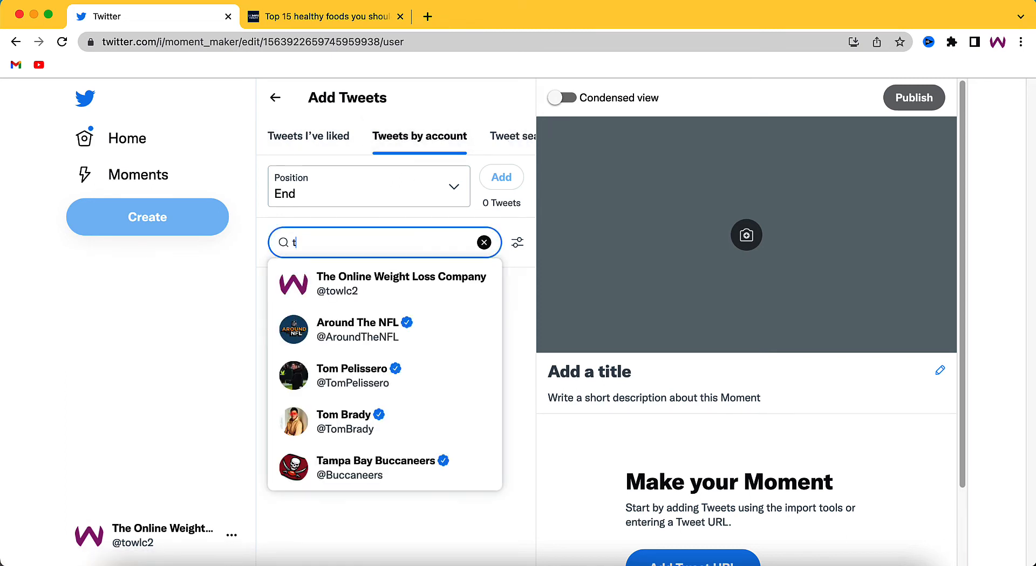
pyautogui.click(335, 291)
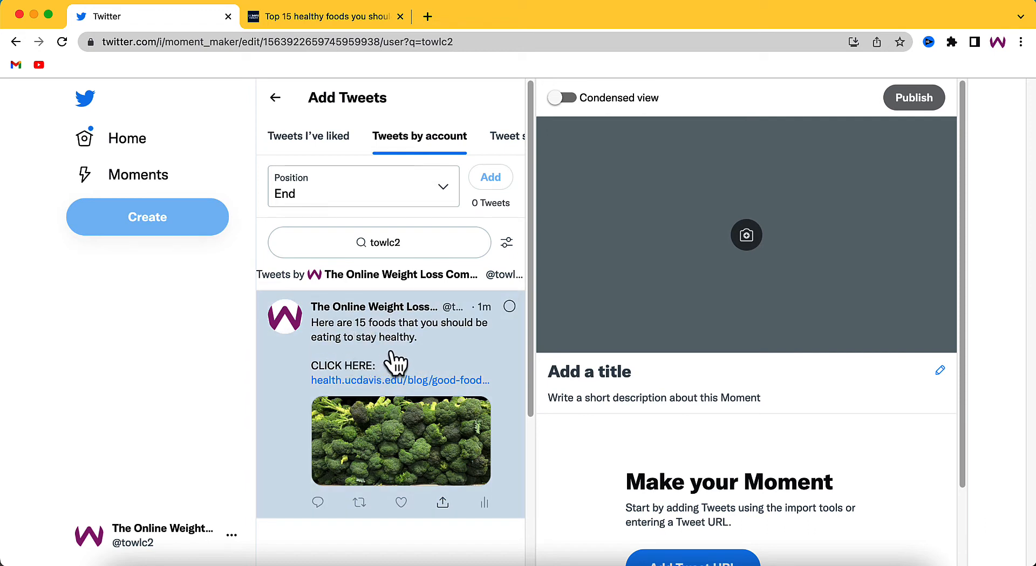
# Step: Select the tweet about the 15 foods and add it at the End position of the Moment
pyautogui.click(509, 307)
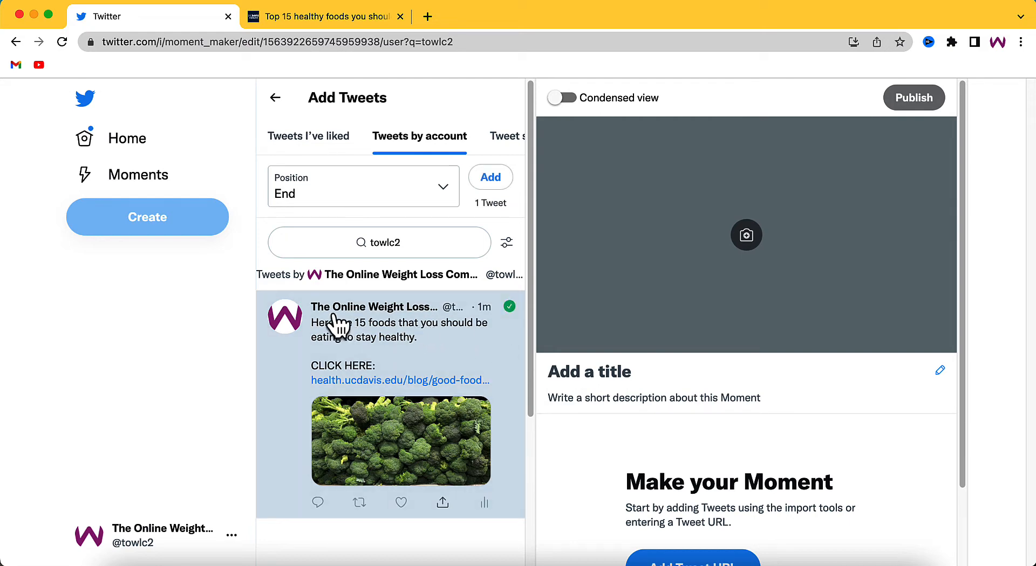
pyautogui.moveTo(335, 315)
pyautogui.scroll(-4, 506, 386)
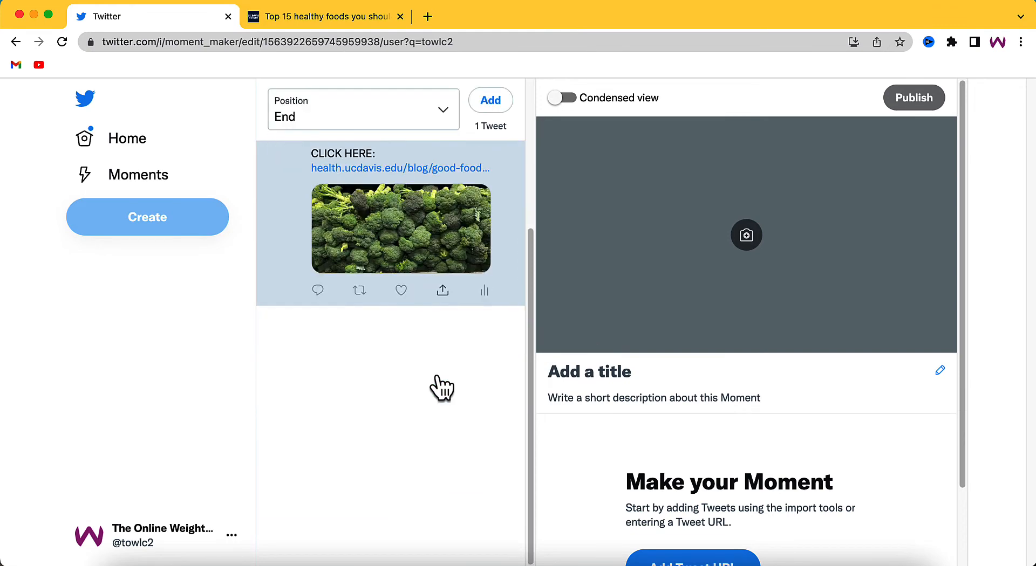
pyautogui.scroll(-2, 623, 378)
pyautogui.scroll(4, 480, 356)
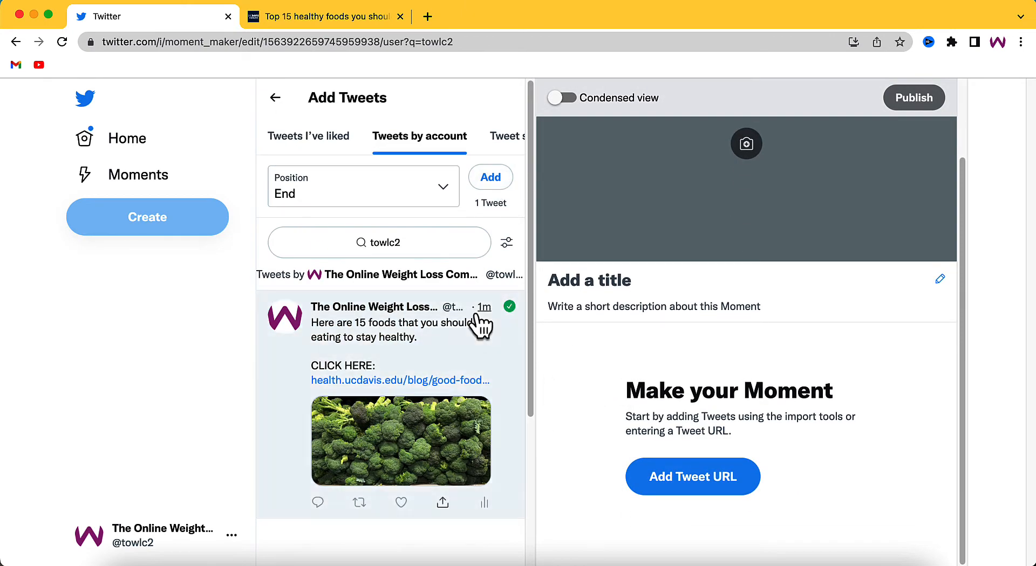
pyautogui.click(493, 184)
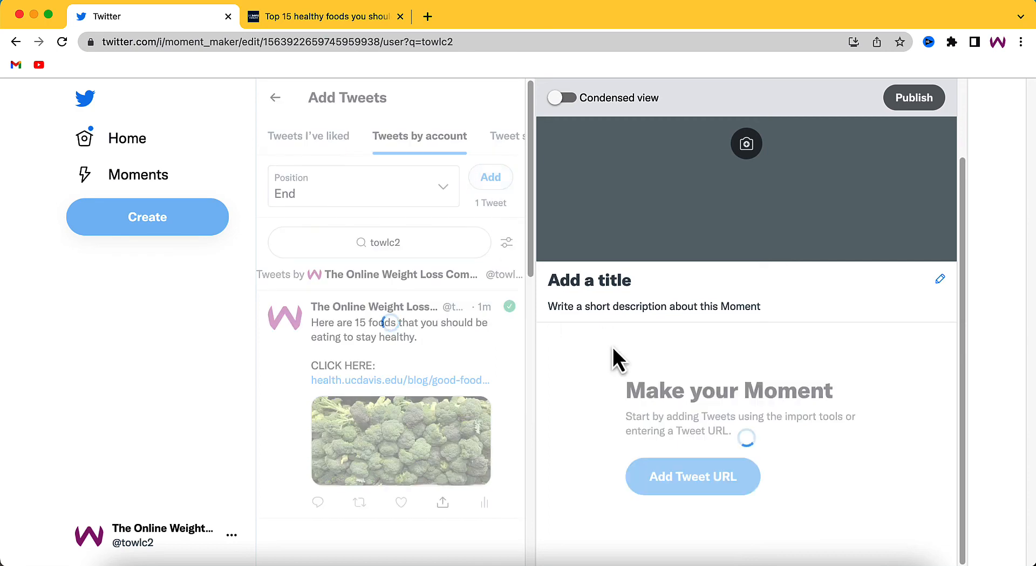
# Step: Examine the Moment's preview, including its cover area, title and description placeholders, and the added tweet
pyautogui.scroll(-3, 647, 318)
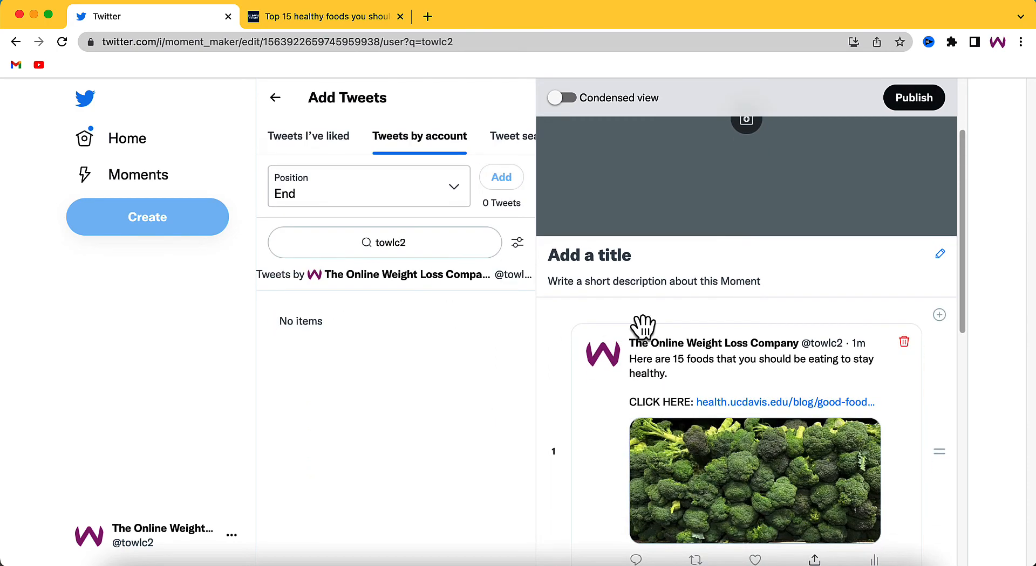
pyautogui.scroll(-5, 696, 364)
pyautogui.scroll(9, 643, 328)
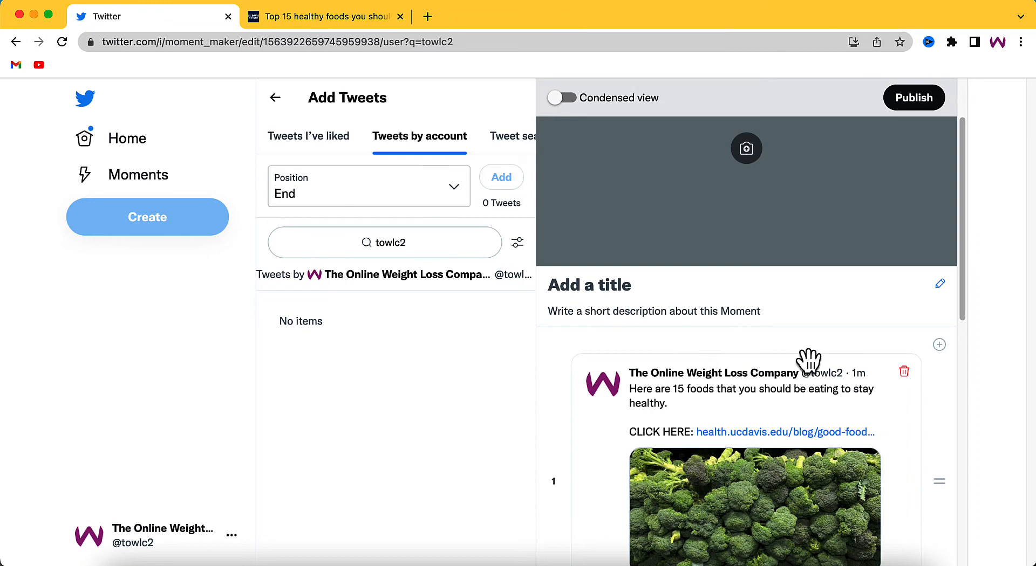
pyautogui.scroll(1, 753, 393)
pyautogui.scroll(-1, 747, 398)
pyautogui.scroll(-1, 743, 398)
pyautogui.scroll(2, 742, 400)
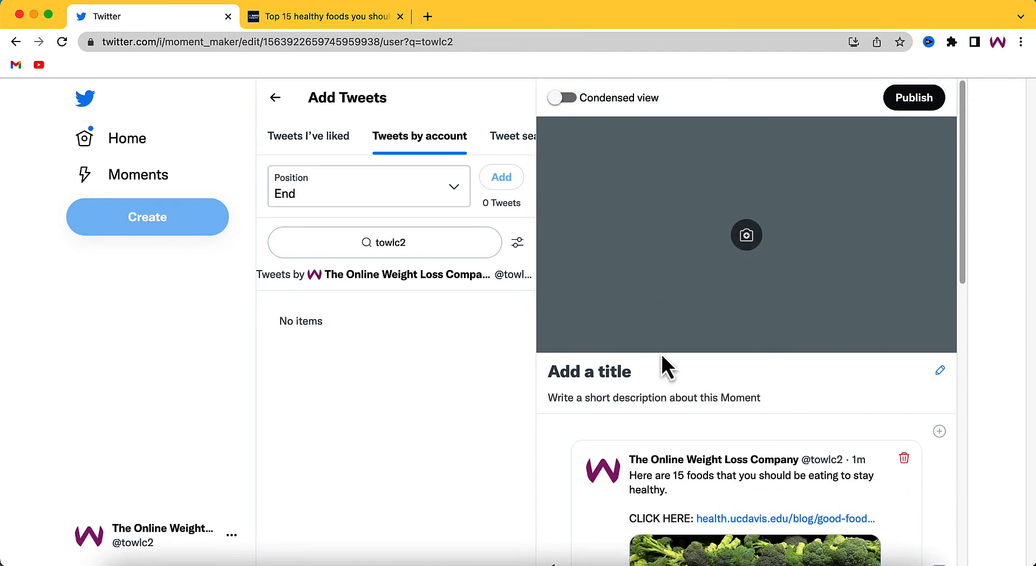
pyautogui.scroll(-3, 661, 359)
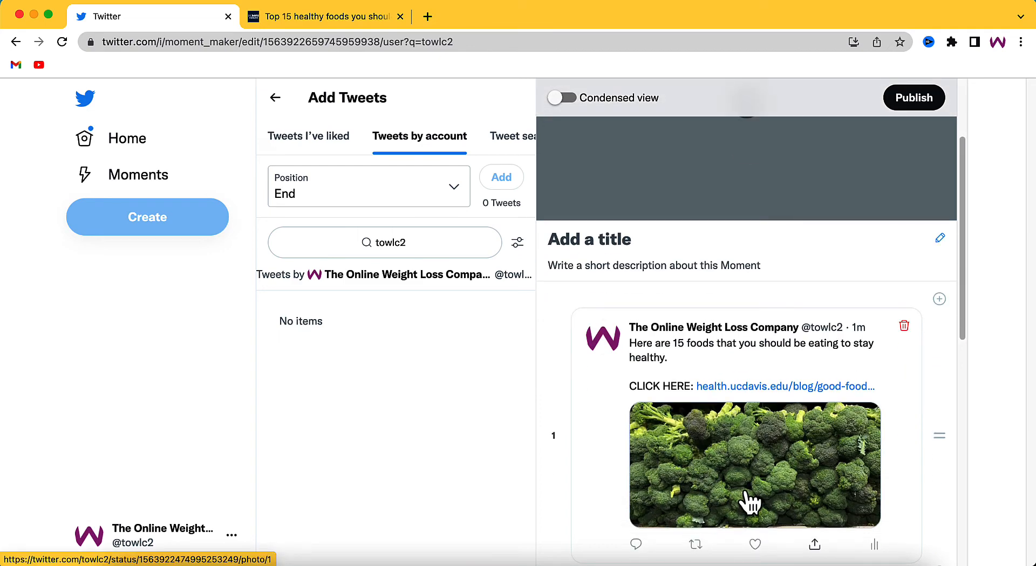
pyautogui.scroll(3, 724, 458)
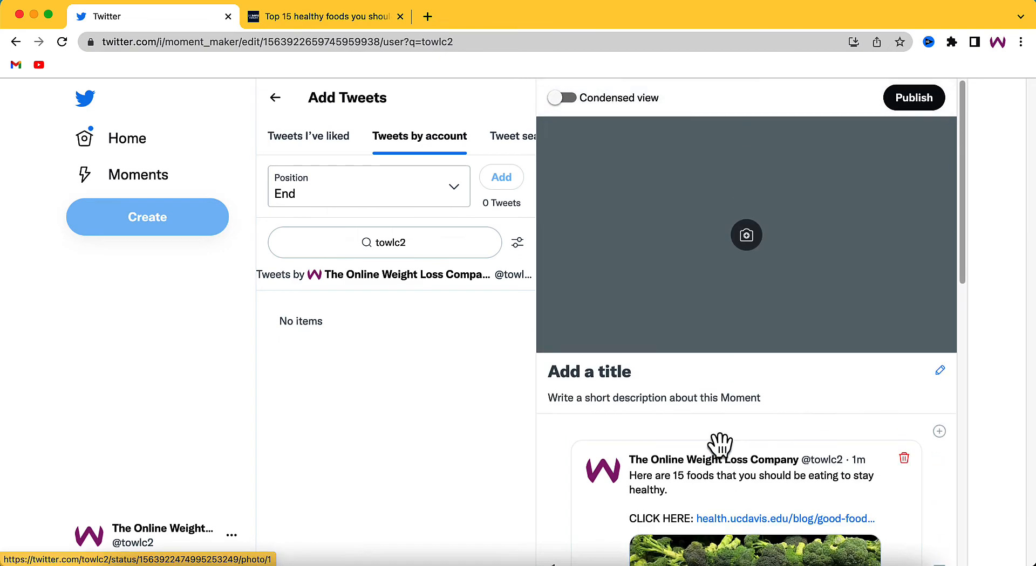
# Step: Set the tweet's broccoli photo as the Moment's cover, accepting the main cover crop and adjusting the thumbnail crop
pyautogui.click(746, 236)
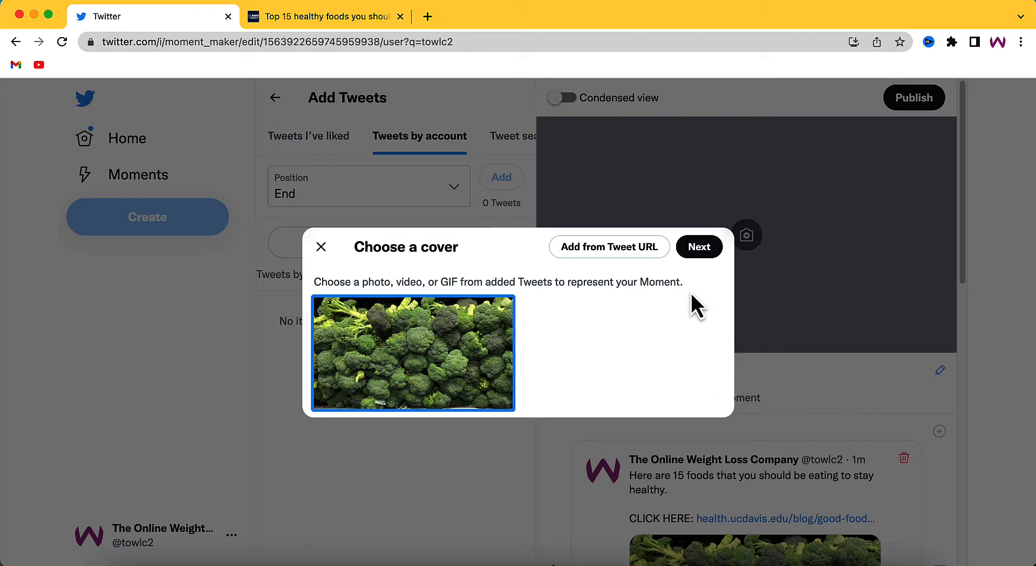
pyautogui.click(699, 251)
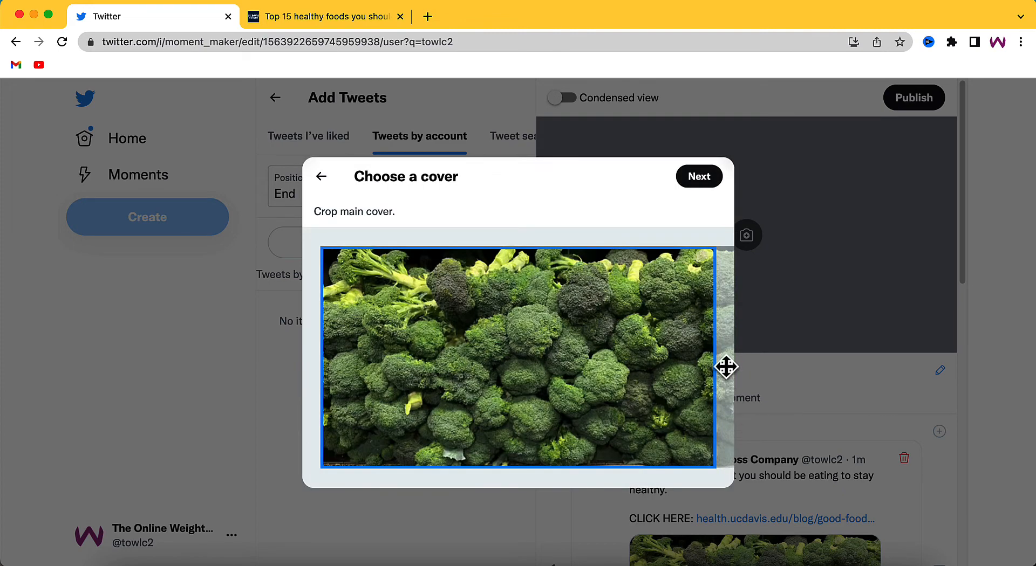
pyautogui.click(699, 190)
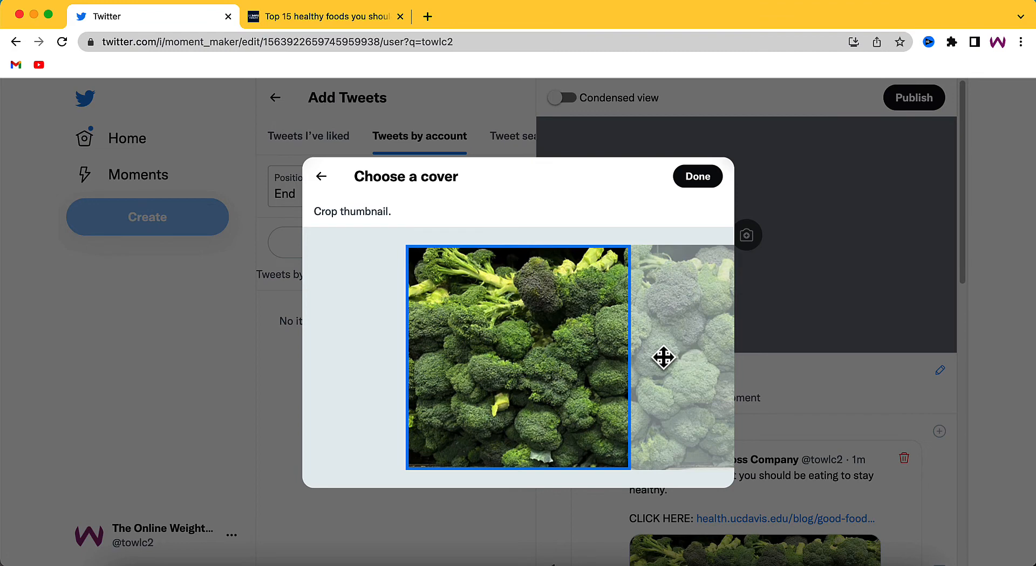
pyautogui.moveTo(663, 358); pyautogui.dragTo(759, 380)
pyautogui.click(697, 186)
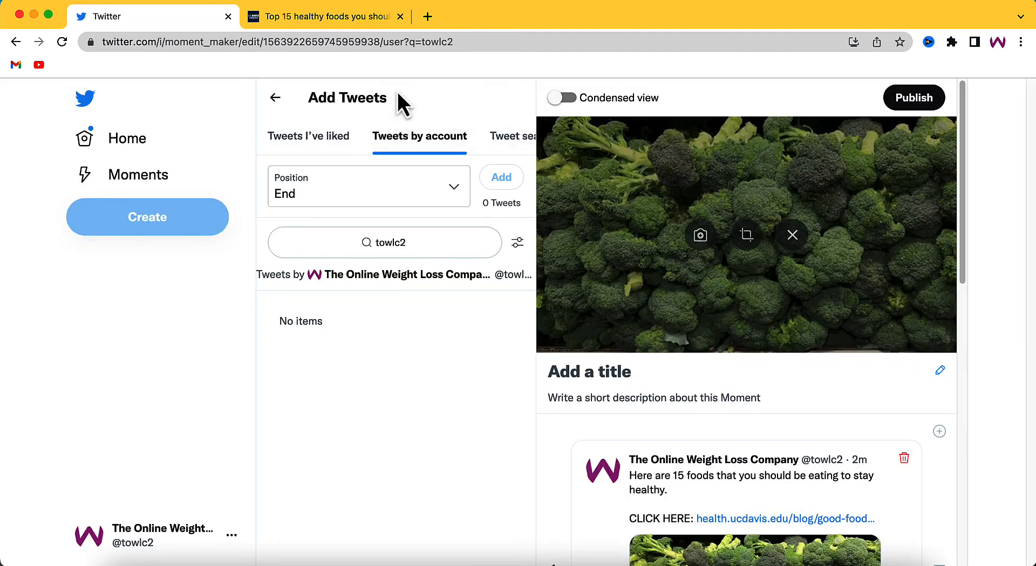
# Step: Copy the UC Davis article's headline, "Top 15 healthy foods you should be eating", into the Moment's title
pyautogui.click(358, 14)
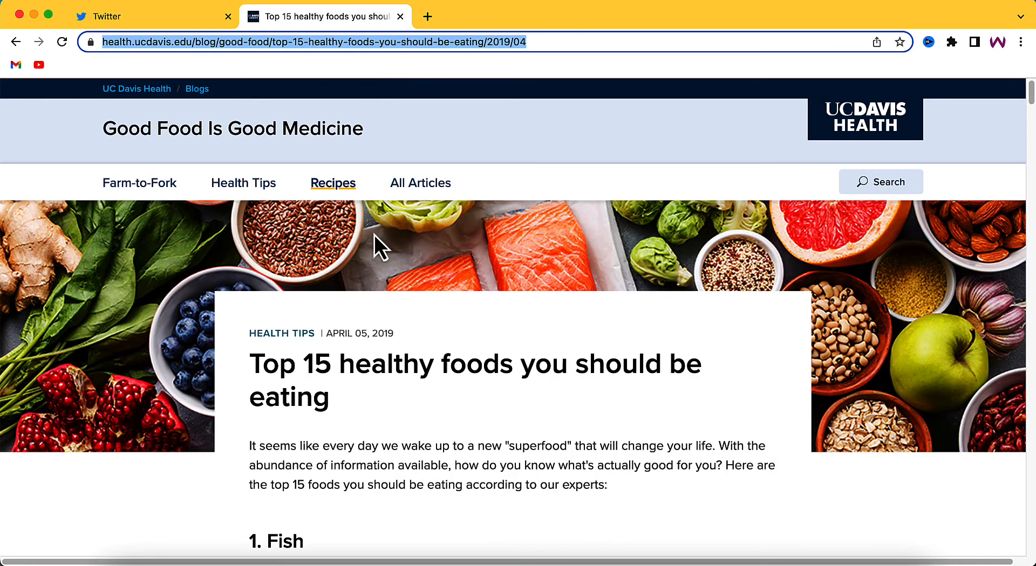
pyautogui.moveTo(249, 357); pyautogui.dragTo(330, 399)
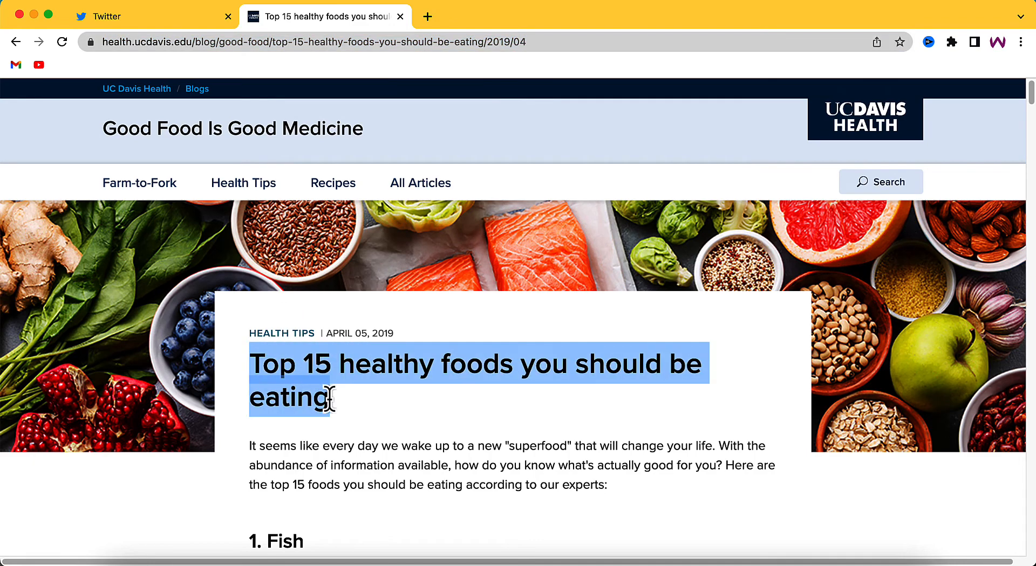
pyautogui.rightClick(292, 373)
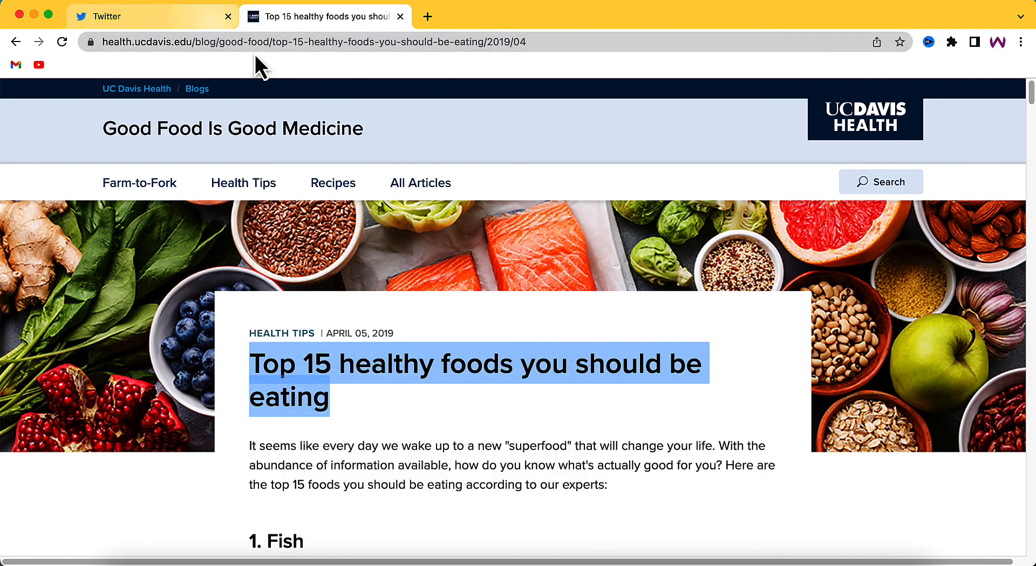
pyautogui.click(209, 23)
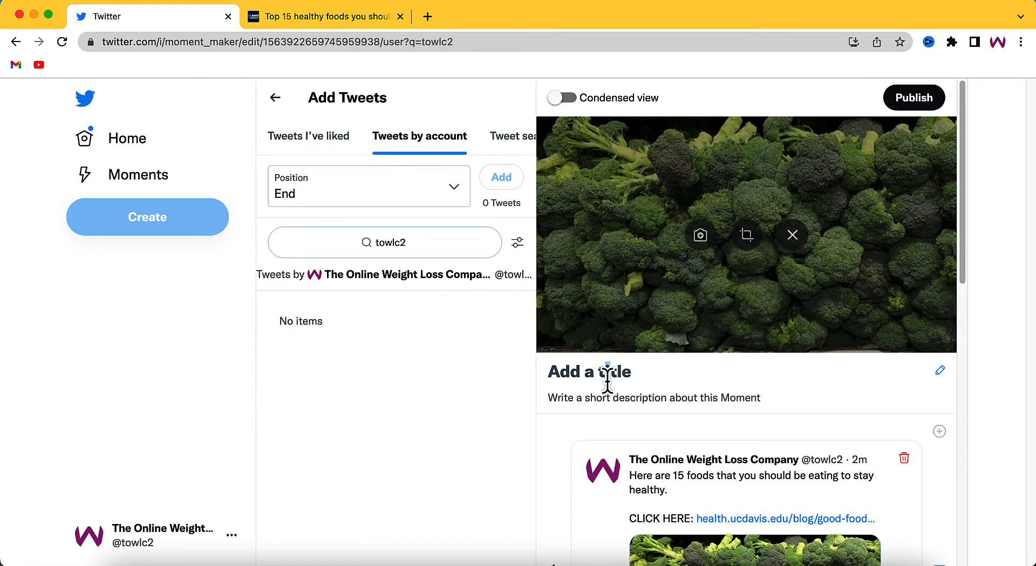
pyautogui.moveTo(586, 371); pyautogui.dragTo(637, 379)
pyautogui.click(638, 377)
pyautogui.click(939, 371)
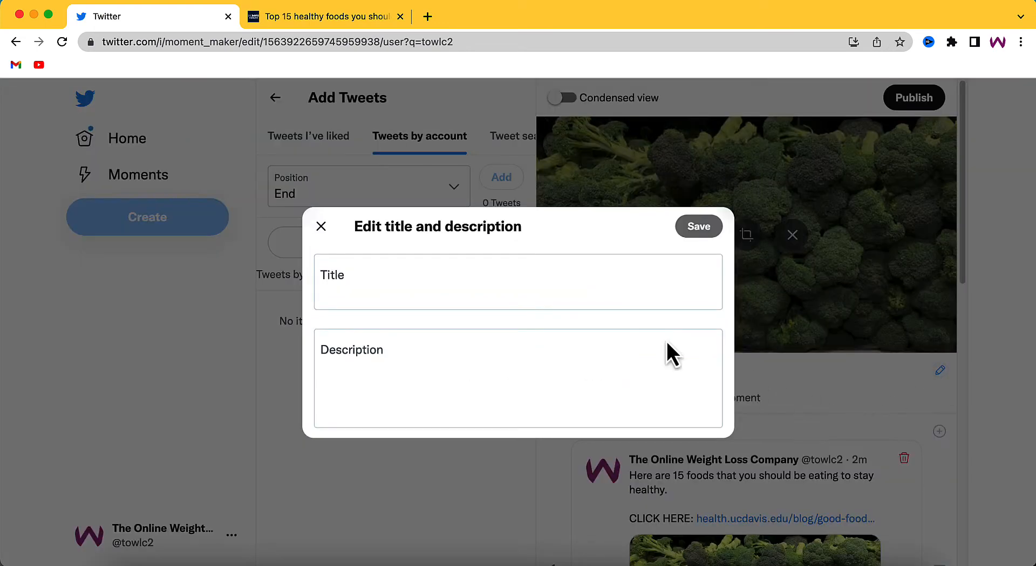
pyautogui.click(436, 278)
pyautogui.press('super+v')
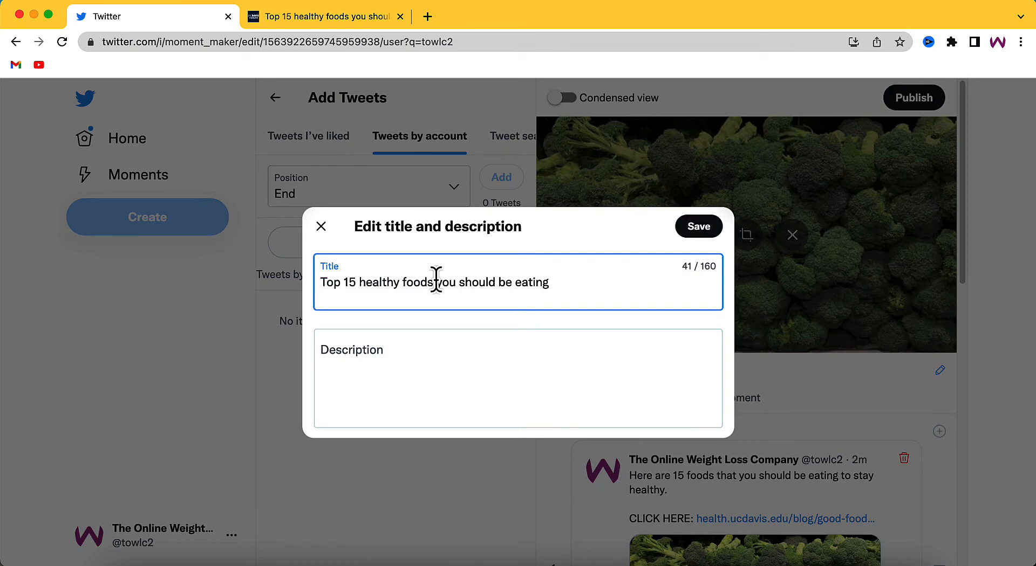
# Step: Copy the article's introductory paragraph, from "It seems like every day" to "our experts", into the Moment's description and end it with a period
pyautogui.click(474, 374)
pyautogui.click(375, 21)
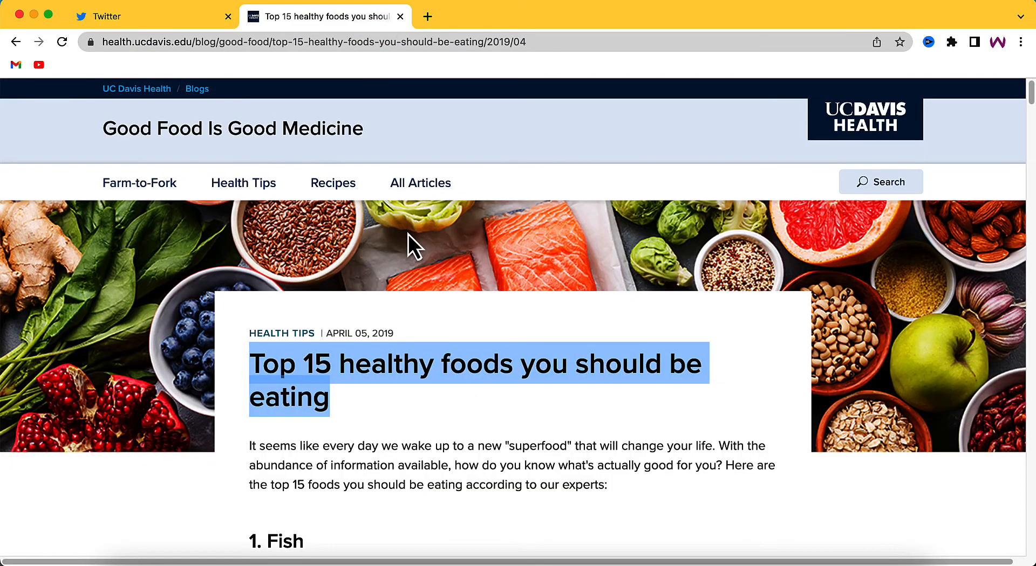
pyautogui.scroll(-1, 459, 286)
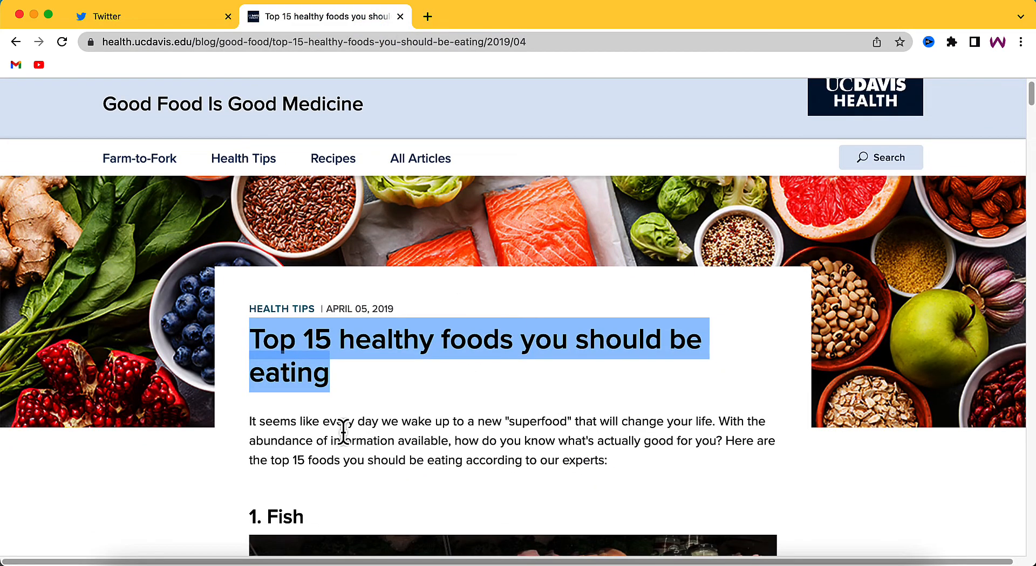
pyautogui.click(250, 420)
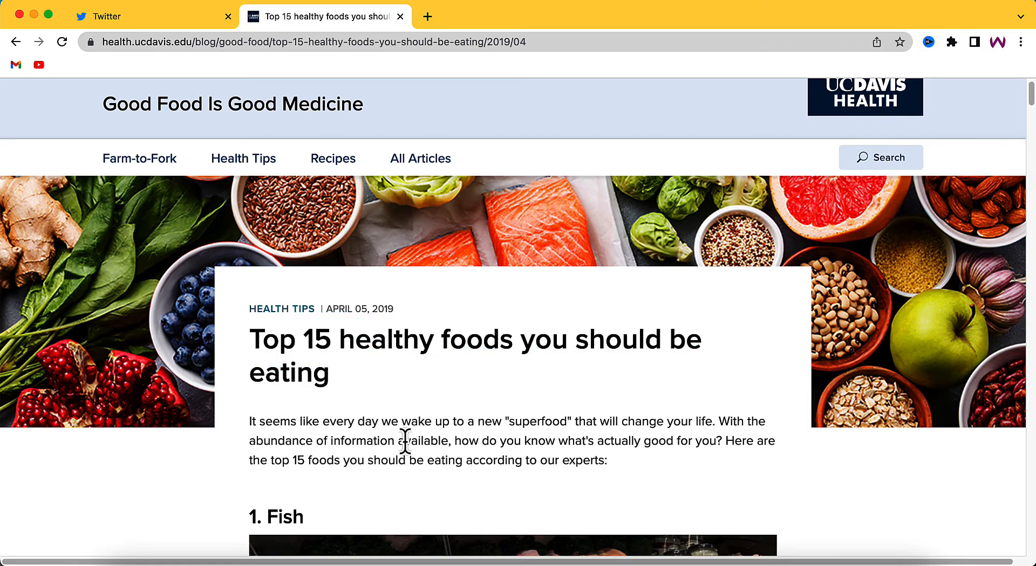
pyautogui.moveTo(312, 424); pyautogui.dragTo(576, 465)
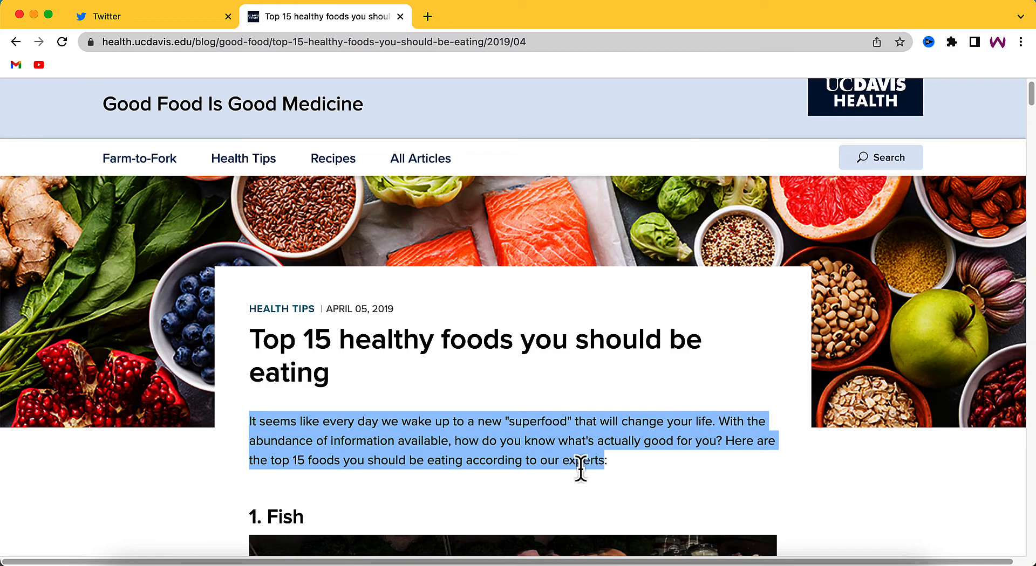
pyautogui.click(212, 16)
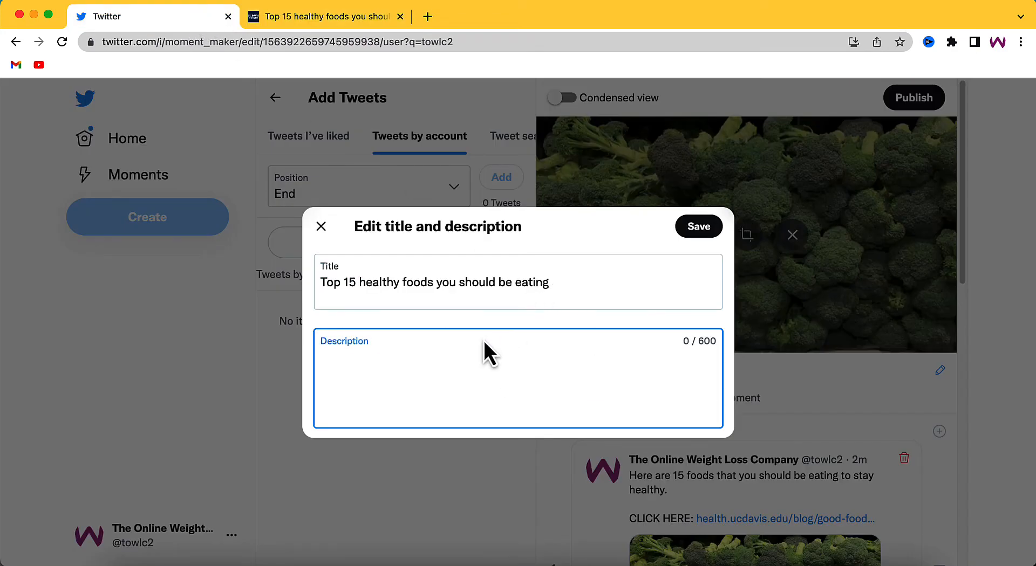
pyautogui.press('super+v')
pyautogui.write('.')
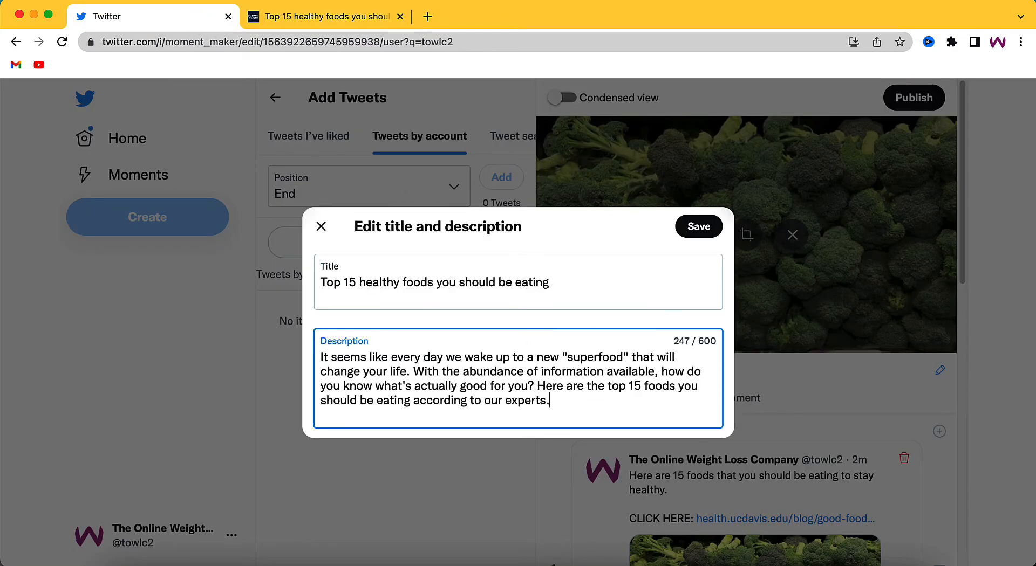
# Step: Add "Click the link below to learn more." as a separate paragraph ending the description, and save the title and description
pyautogui.press('Return')
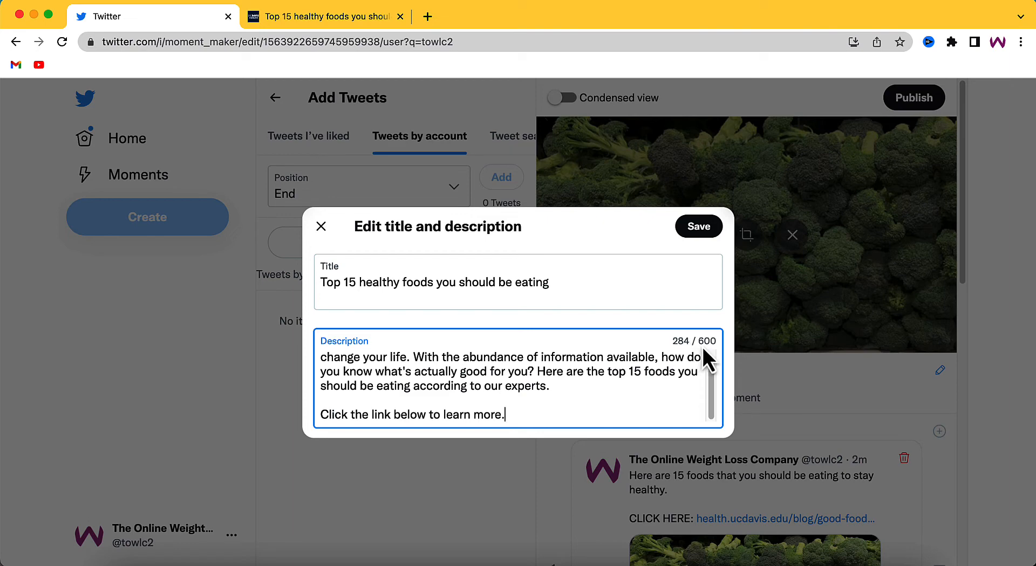
pyautogui.scroll(2, 711, 397)
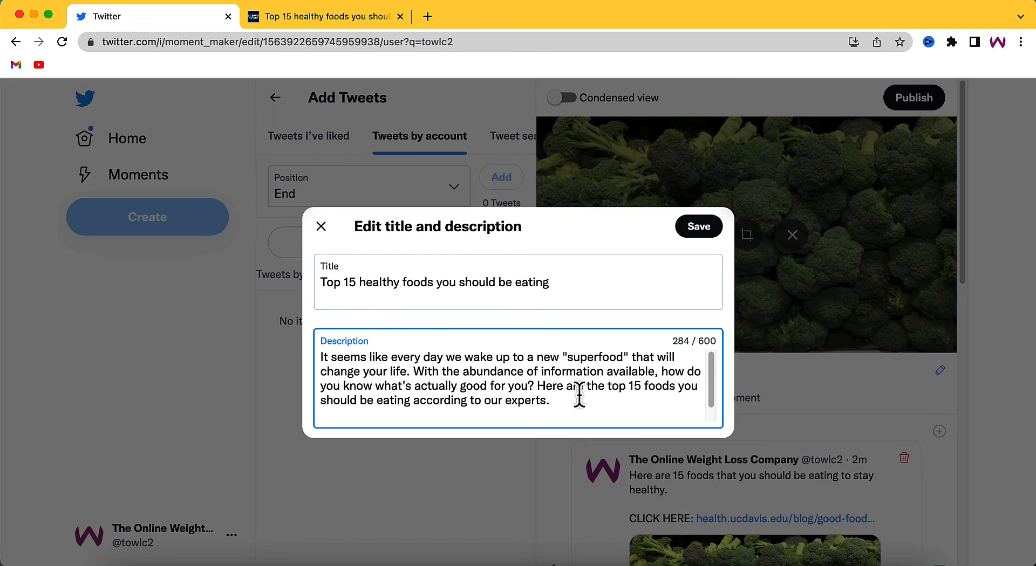
pyautogui.scroll(-1, 569, 370)
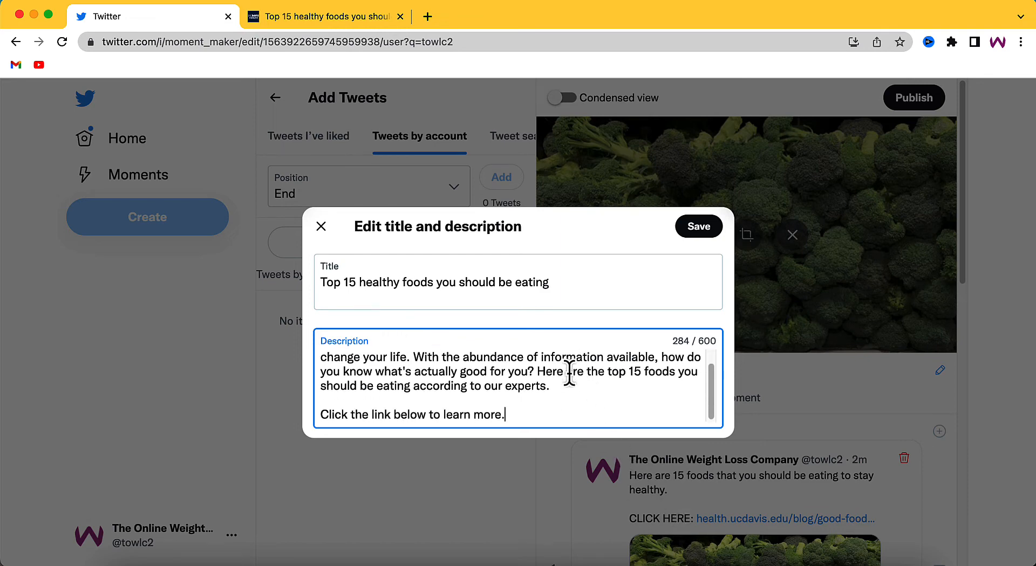
pyautogui.scroll(1, 549, 365)
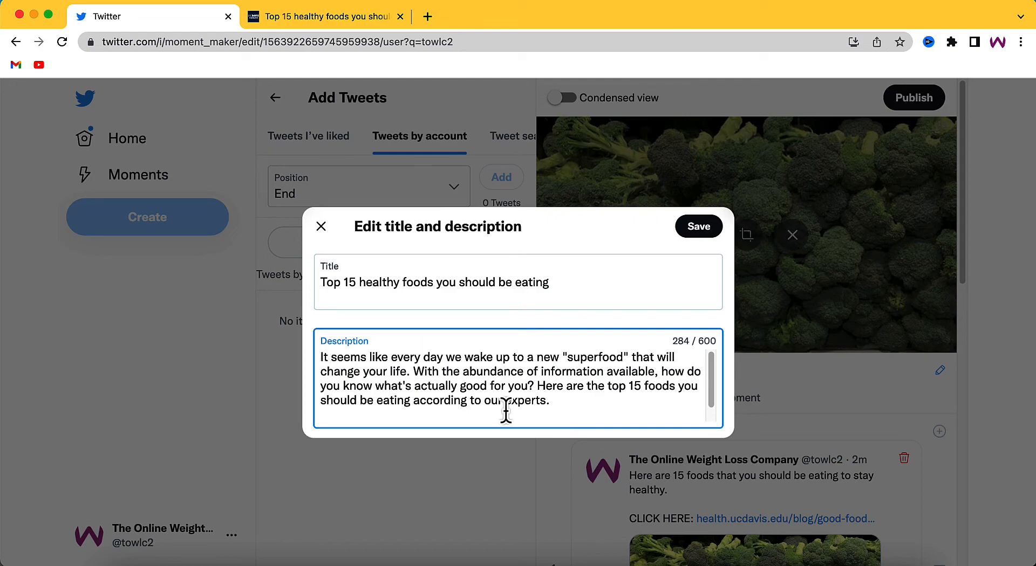
pyautogui.click(699, 228)
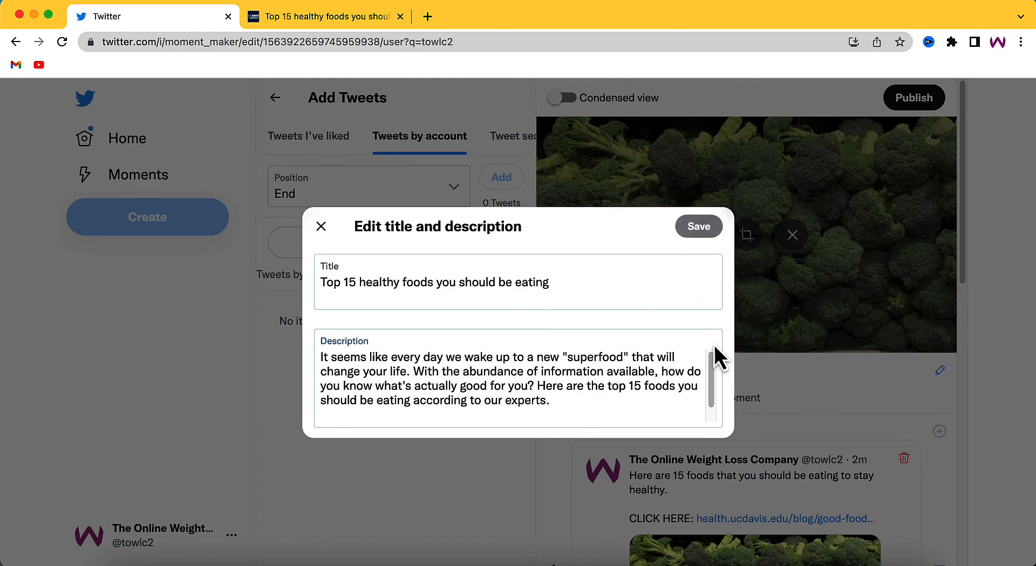
# Step: Review the Moment's preview and publish it with Public visibility, without marking it as sensitive content
pyautogui.scroll(-4, 704, 310)
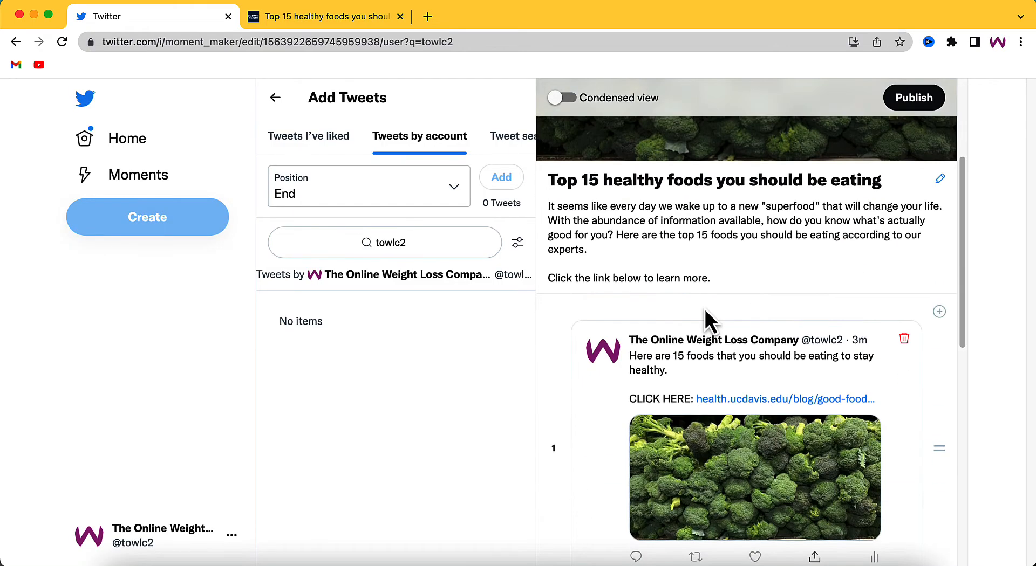
pyautogui.scroll(4, 645, 302)
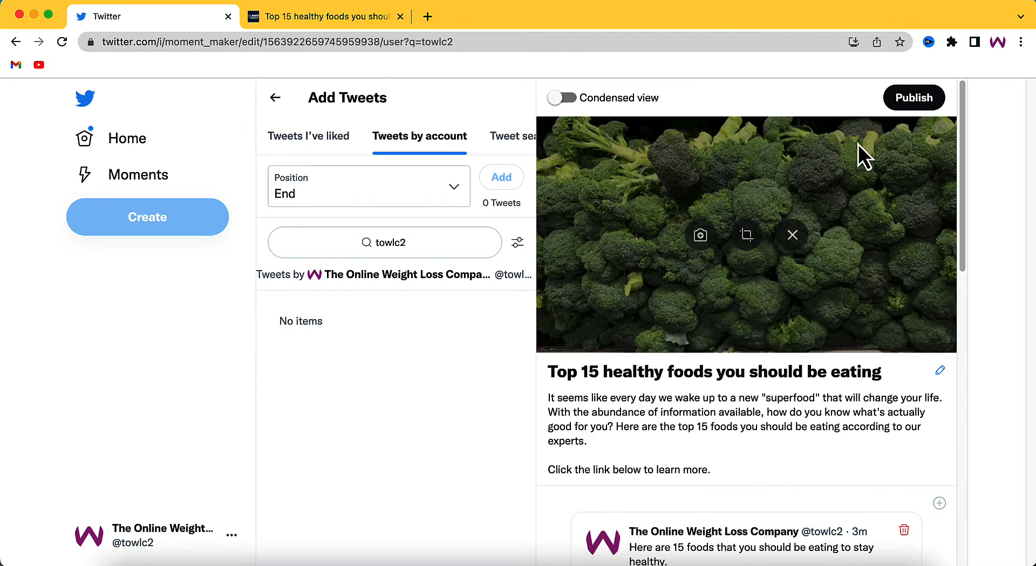
pyautogui.click(925, 104)
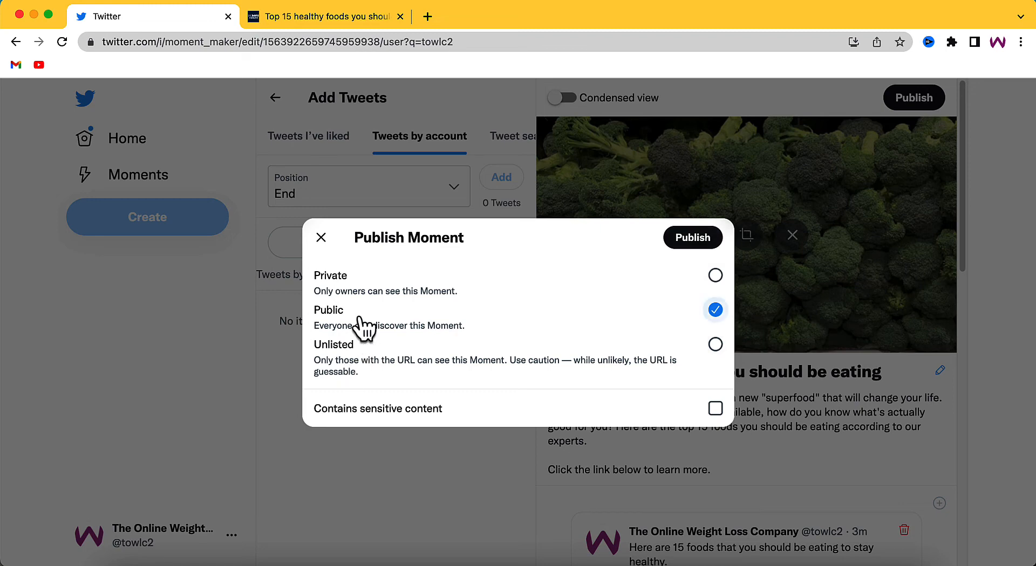
pyautogui.click(678, 248)
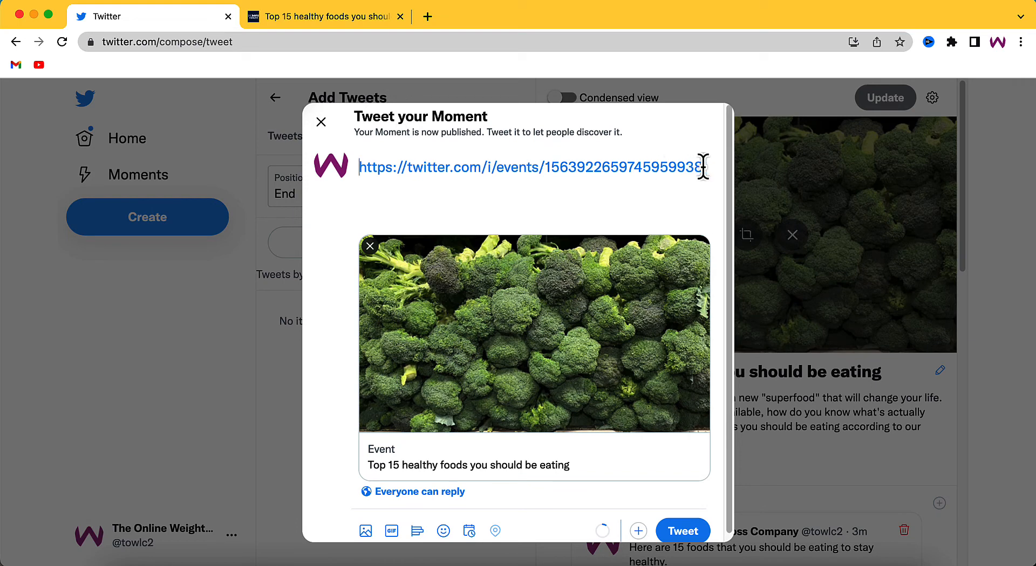
# Step: Copy the Moment's link from the prepared tweet and discard that tweet without saving it
pyautogui.moveTo(704, 167); pyautogui.dragTo(351, 164)
pyautogui.rightClick(397, 166)
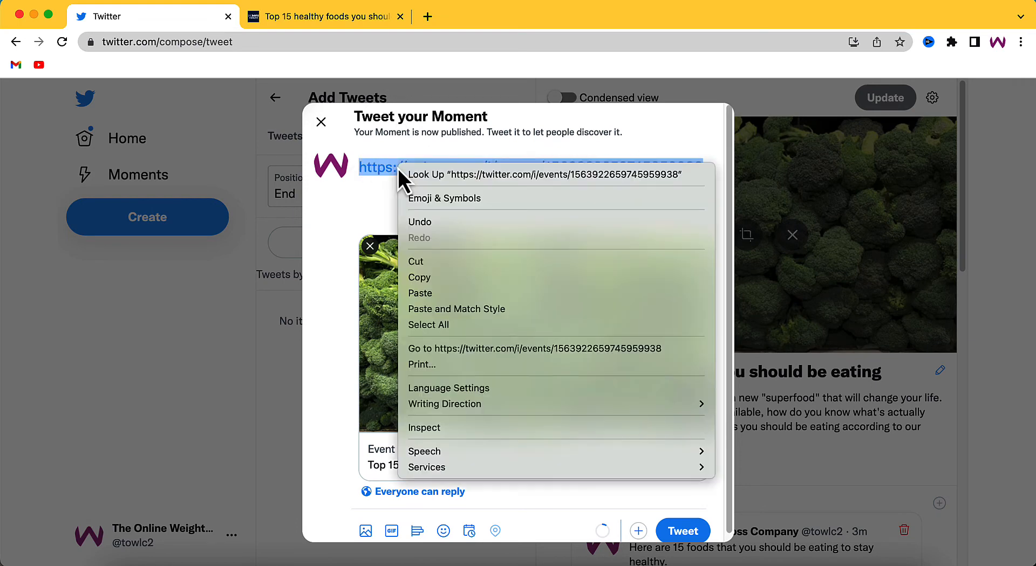
pyautogui.click(423, 278)
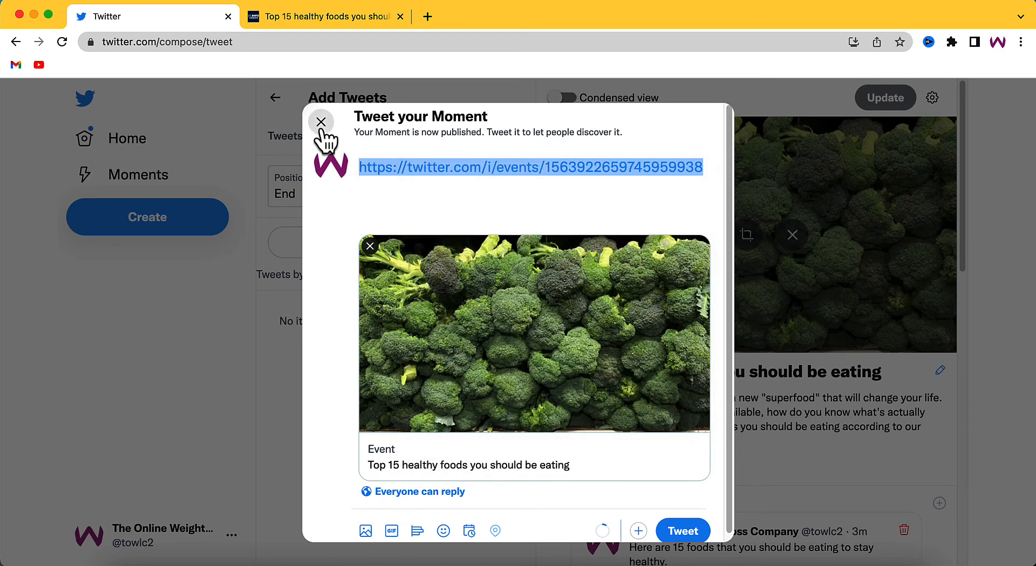
pyautogui.click(318, 122)
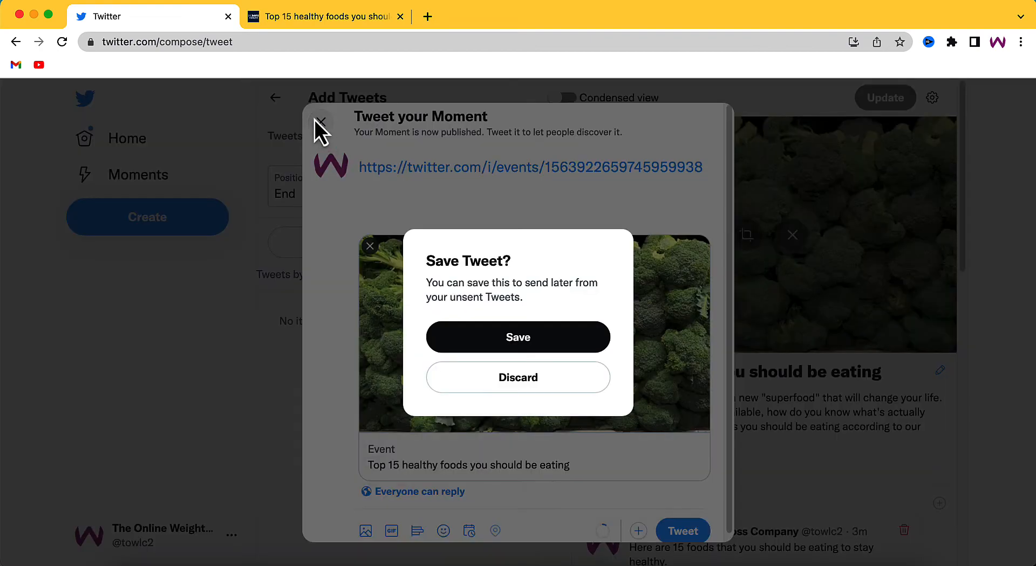
pyautogui.click(508, 388)
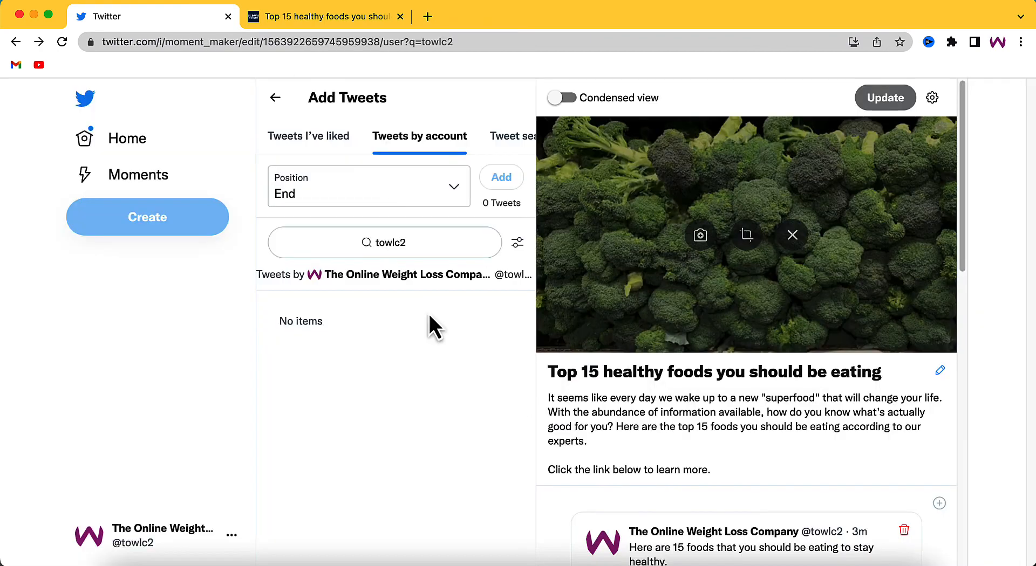
# Step: Open the published Moment's page in the current browser tab using the copied twitter.com/i/events link
pyautogui.doubleClick(259, 41)
pyautogui.moveTo(536, 37); pyautogui.dragTo(134, 7)
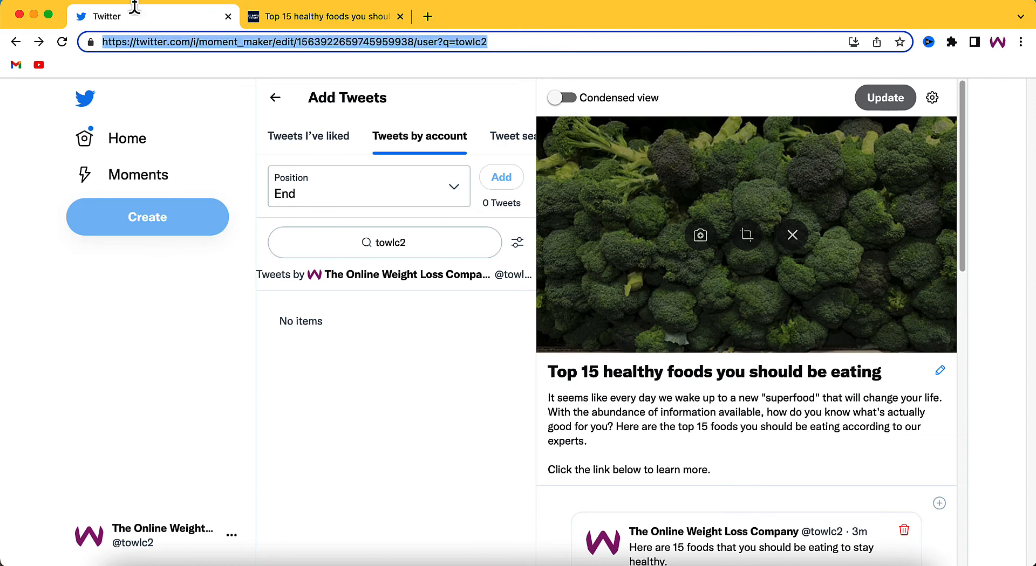
pyautogui.press('super+v')
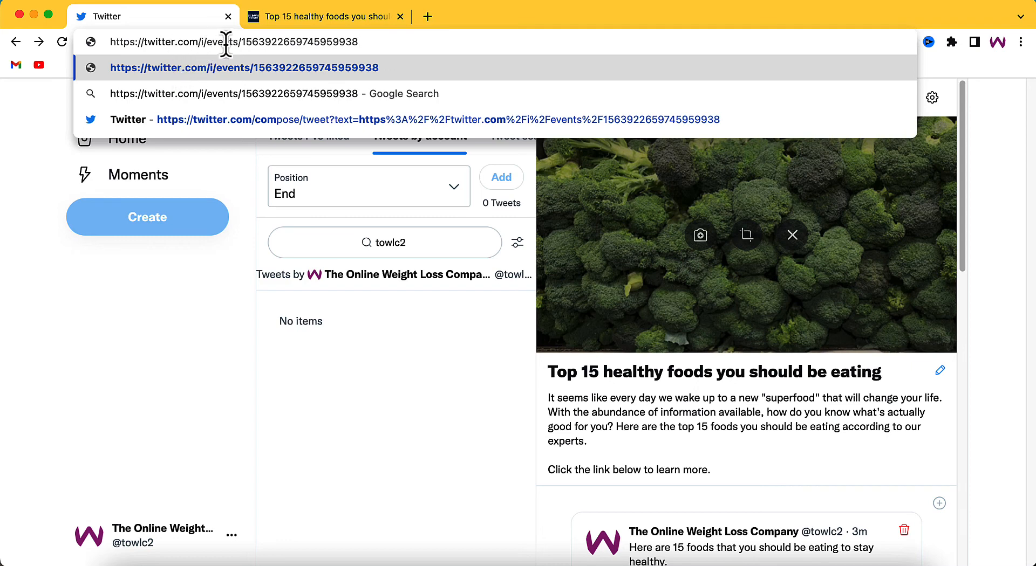
pyautogui.moveTo(241, 42); pyautogui.dragTo(202, 46)
pyautogui.click(261, 45)
pyautogui.click(378, 42)
pyautogui.press('Return')
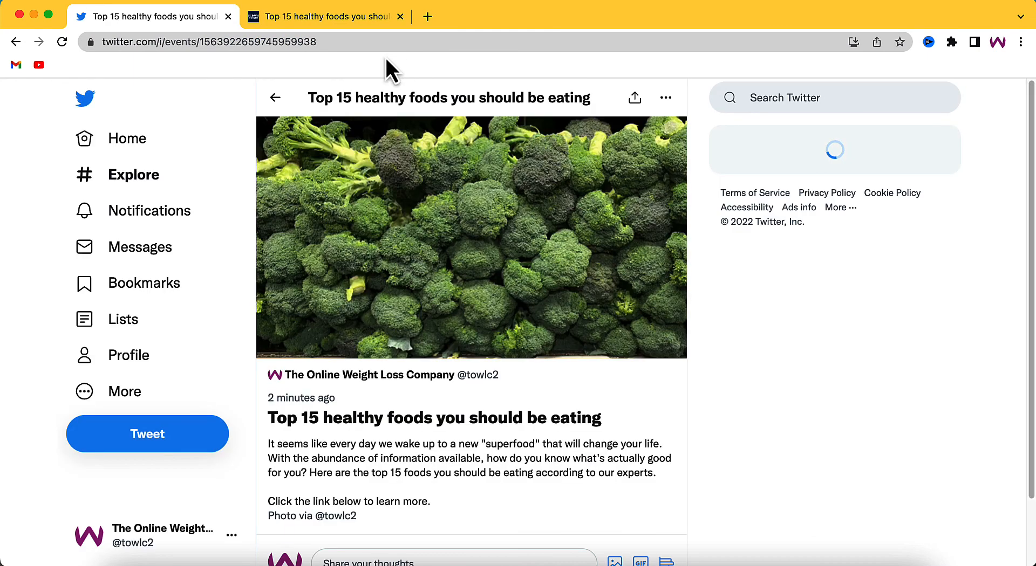
# Step: Examine the published Moment's cover, title and description, and the included tweet with its article link
pyautogui.scroll(-2, 500, 241)
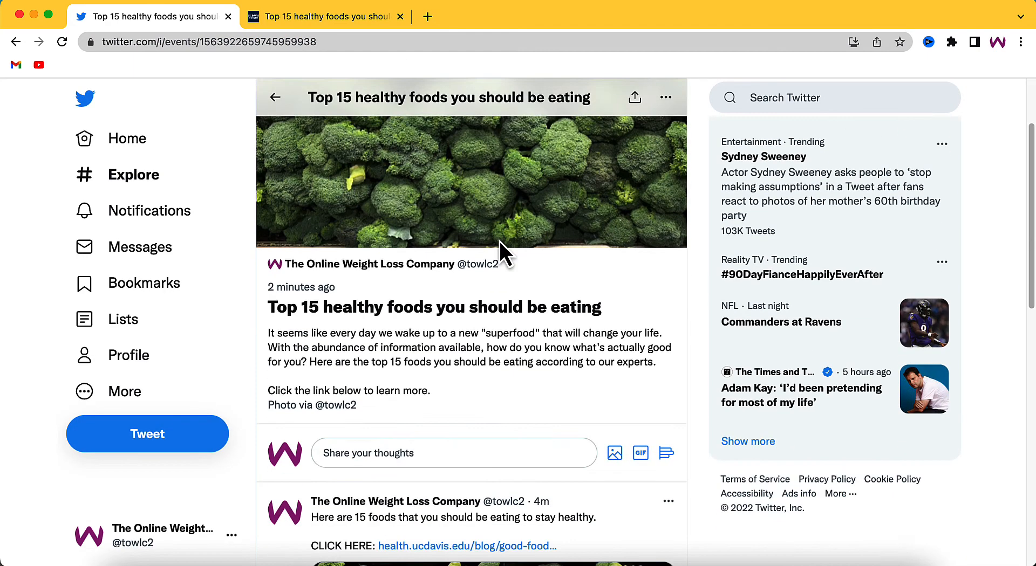
pyautogui.scroll(2, 500, 241)
pyautogui.scroll(-4, 499, 242)
pyautogui.scroll(-7, 498, 242)
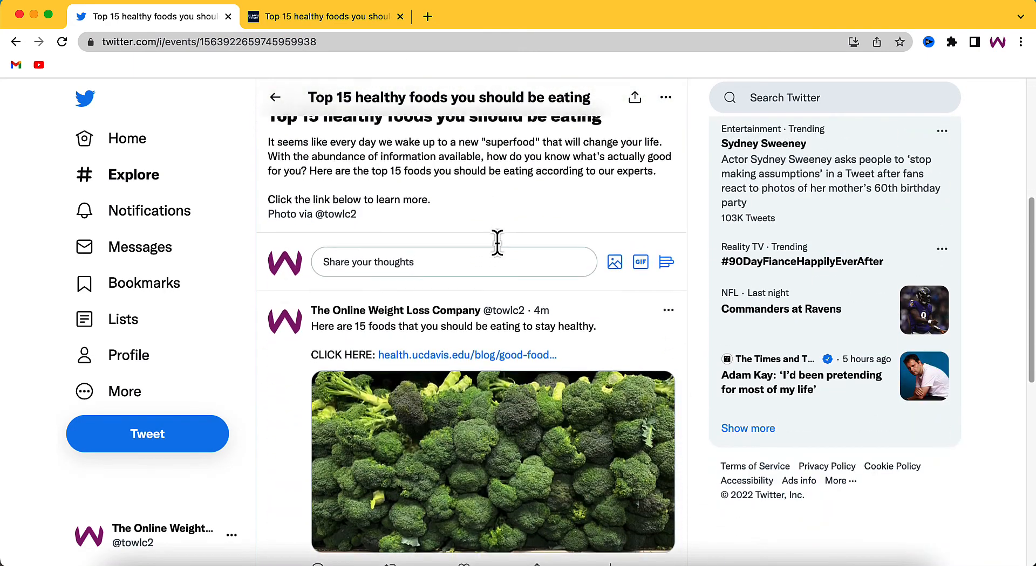
pyautogui.scroll(5, 385, 324)
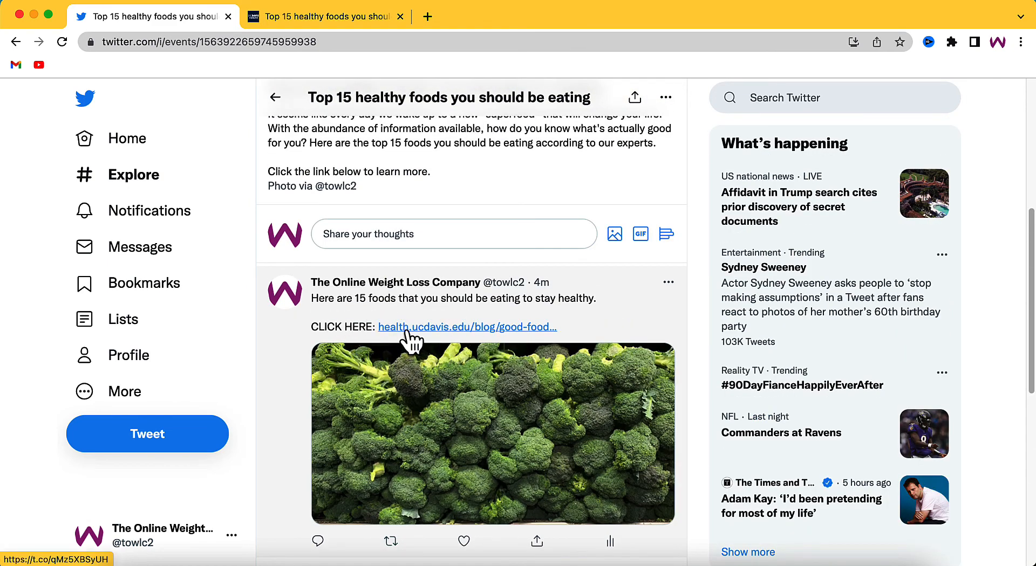
pyautogui.scroll(5, 439, 405)
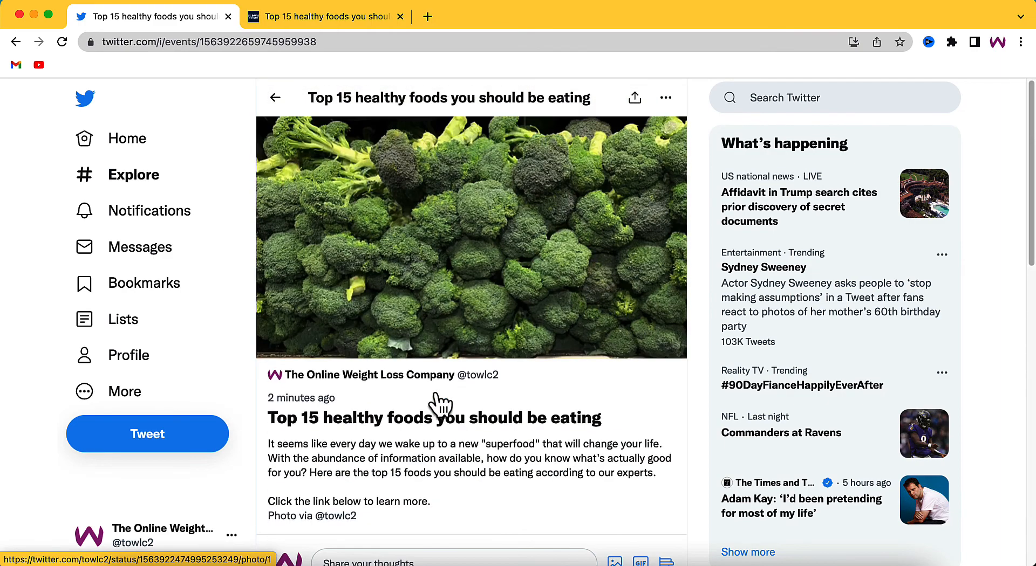